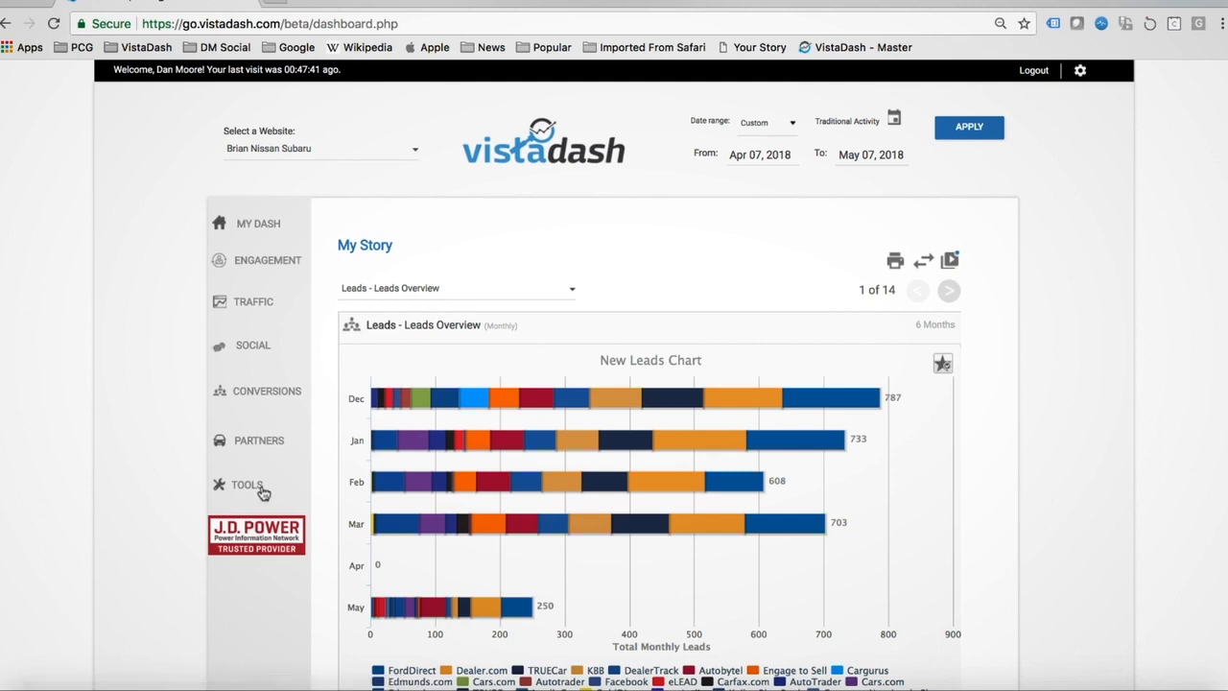
Page through the My Story reports from Leads Overview to Paid Traffic Landing Page Performance.
{"action": "scroll", "coordinate": [259, 489], "scroll_direction": "down", "scroll_amount": 1}
{"action": "scroll", "coordinate": [261, 491], "scroll_direction": "down", "scroll_amount": 1}
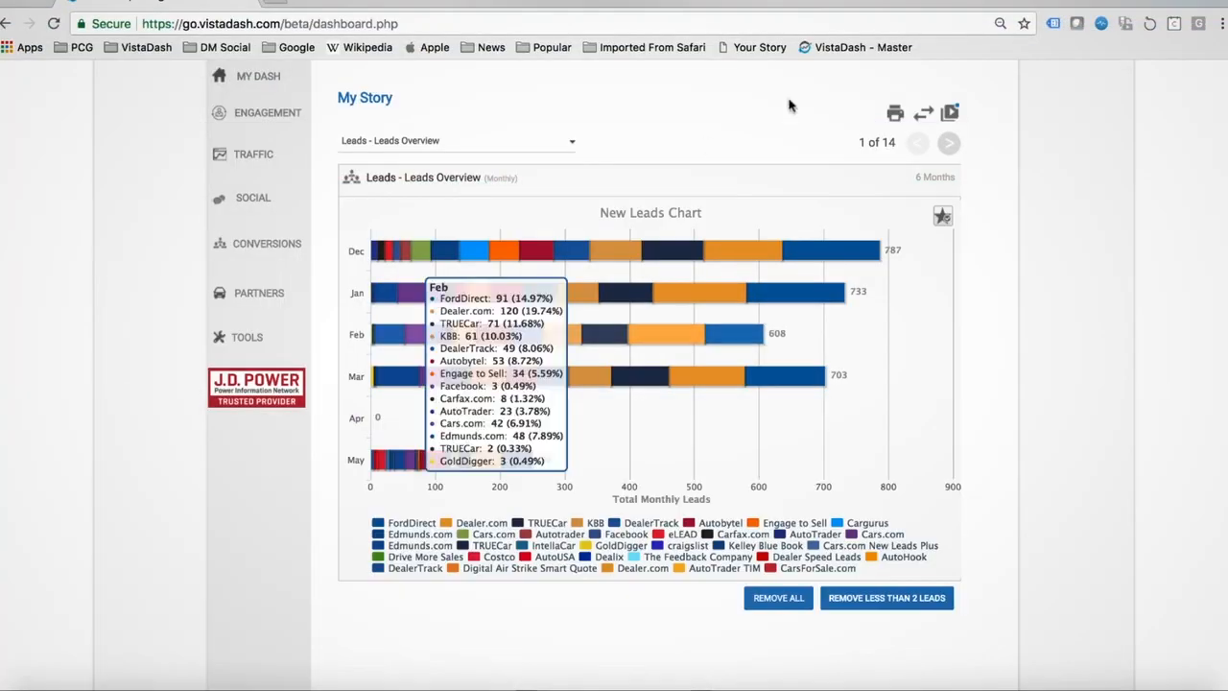
{"action": "left_click", "coordinate": [950, 146]}
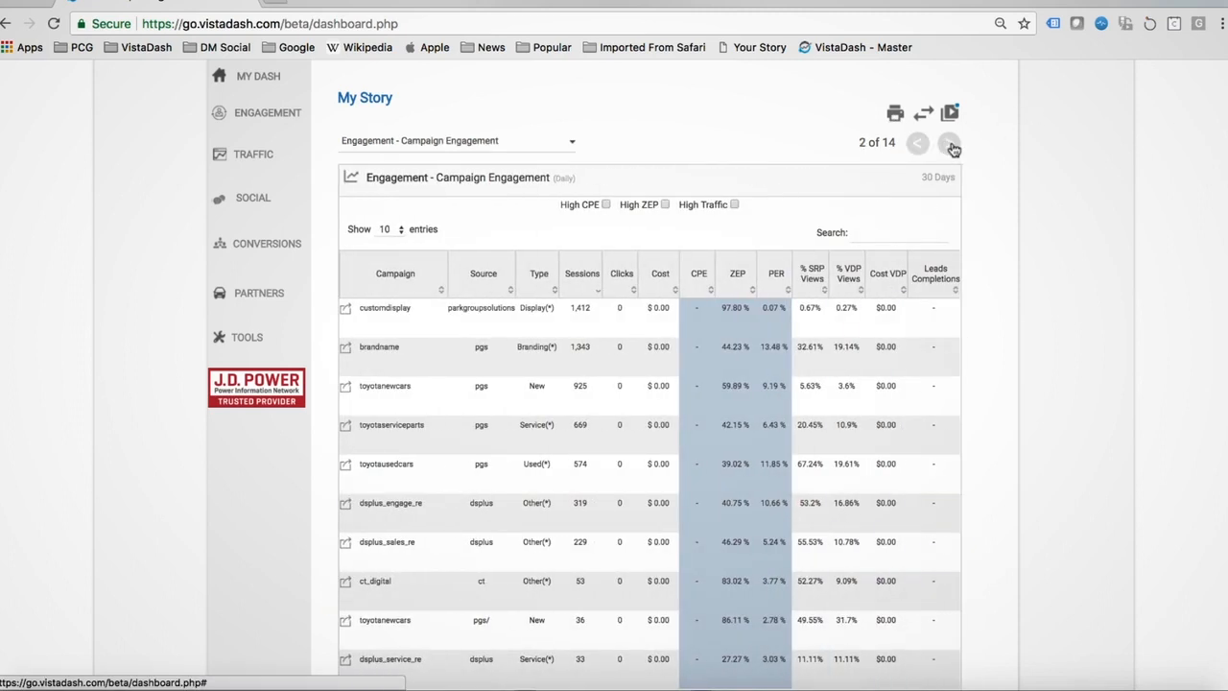
{"action": "left_click", "coordinate": [950, 146]}
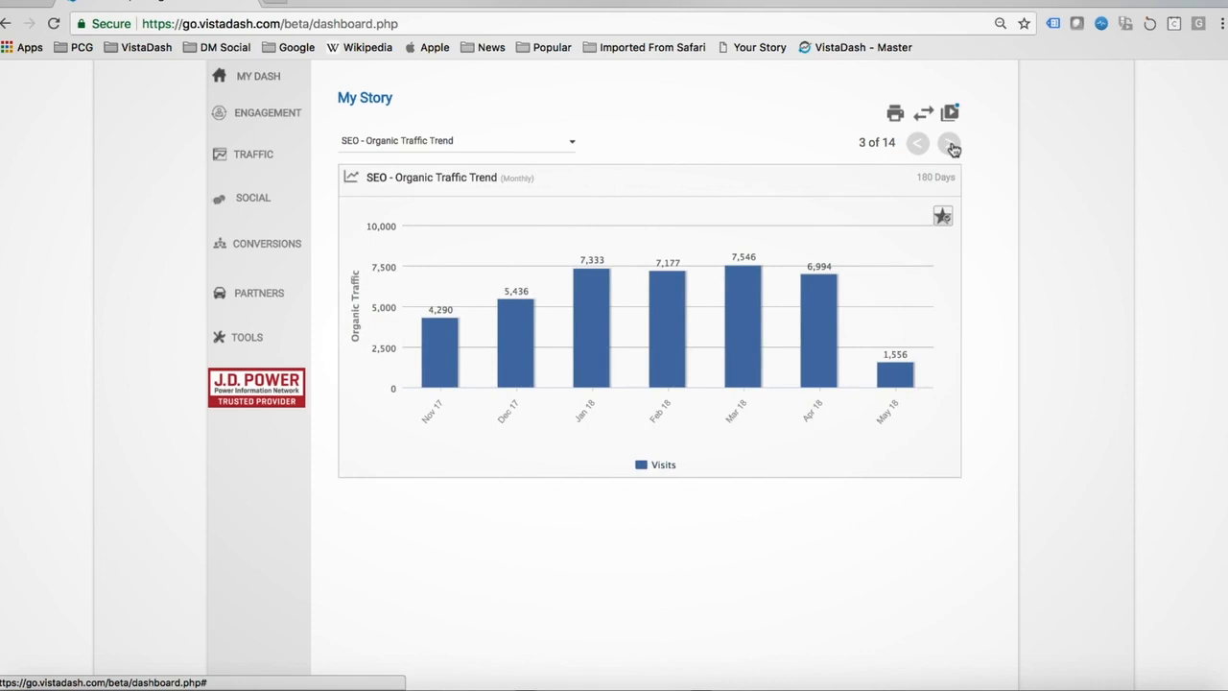
{"action": "left_click", "coordinate": [950, 146]}
{"action": "left_click", "coordinate": [951, 146]}
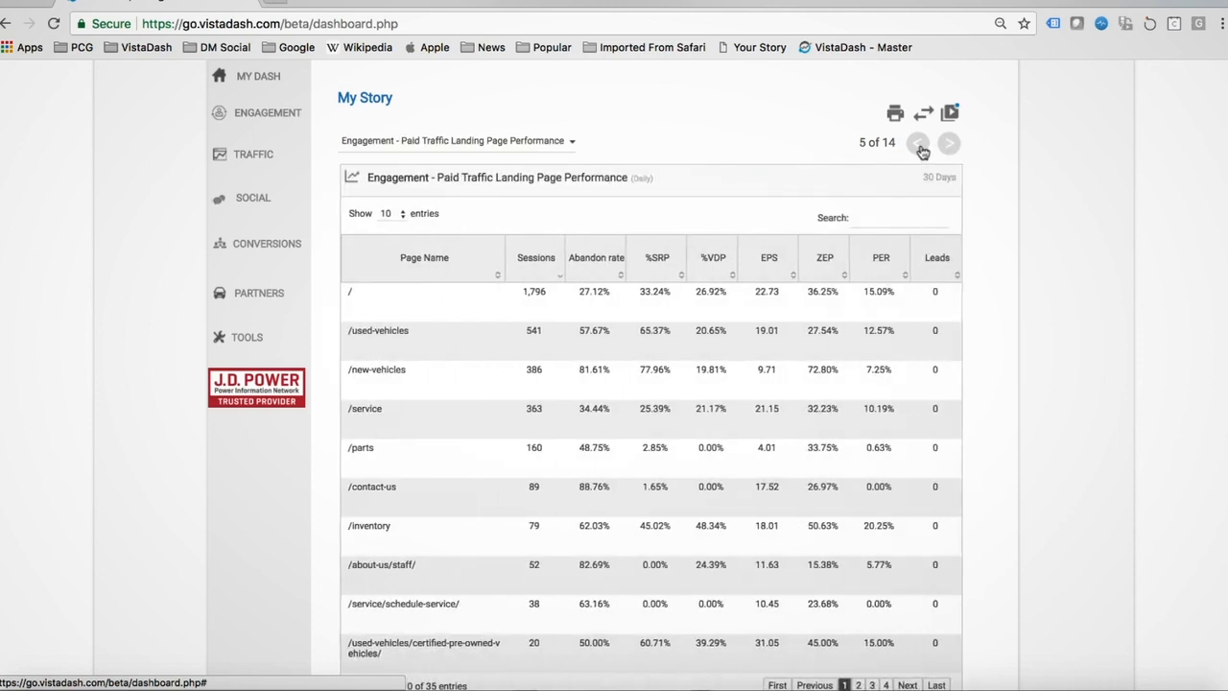
Go back to the Campaign Engagement report and sort its campaigns by ZEP in descending order.
{"action": "left_click", "coordinate": [918, 145]}
{"action": "left_click", "coordinate": [918, 146]}
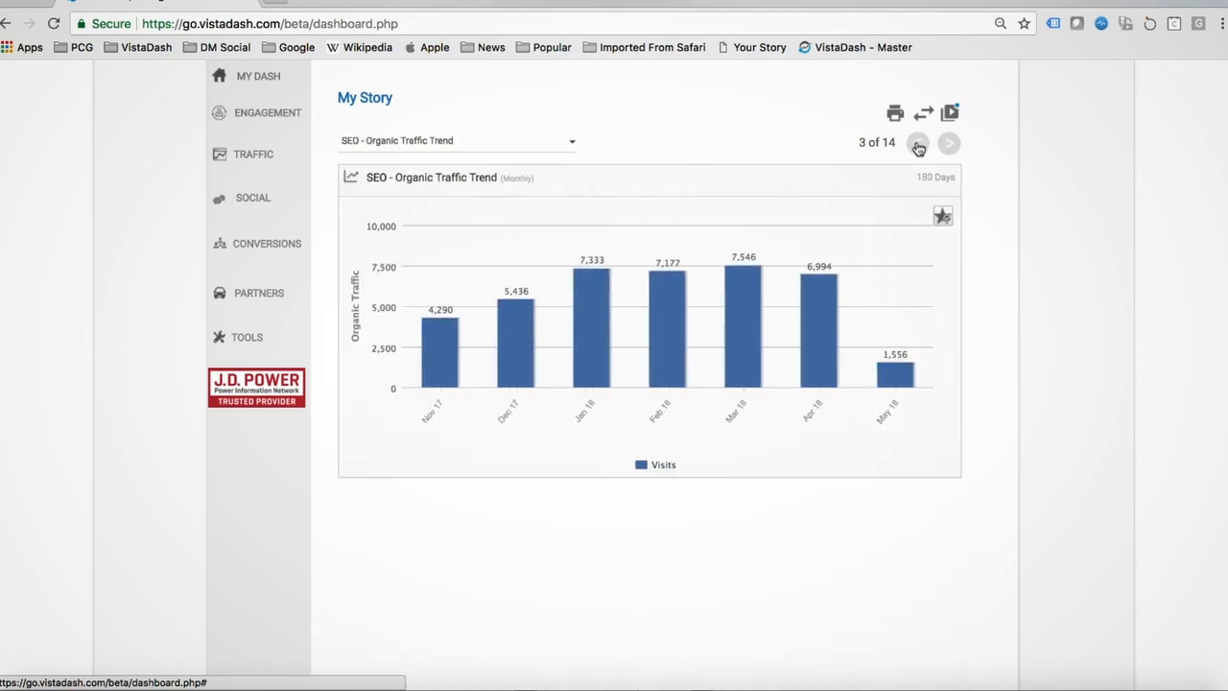
{"action": "left_click", "coordinate": [920, 146]}
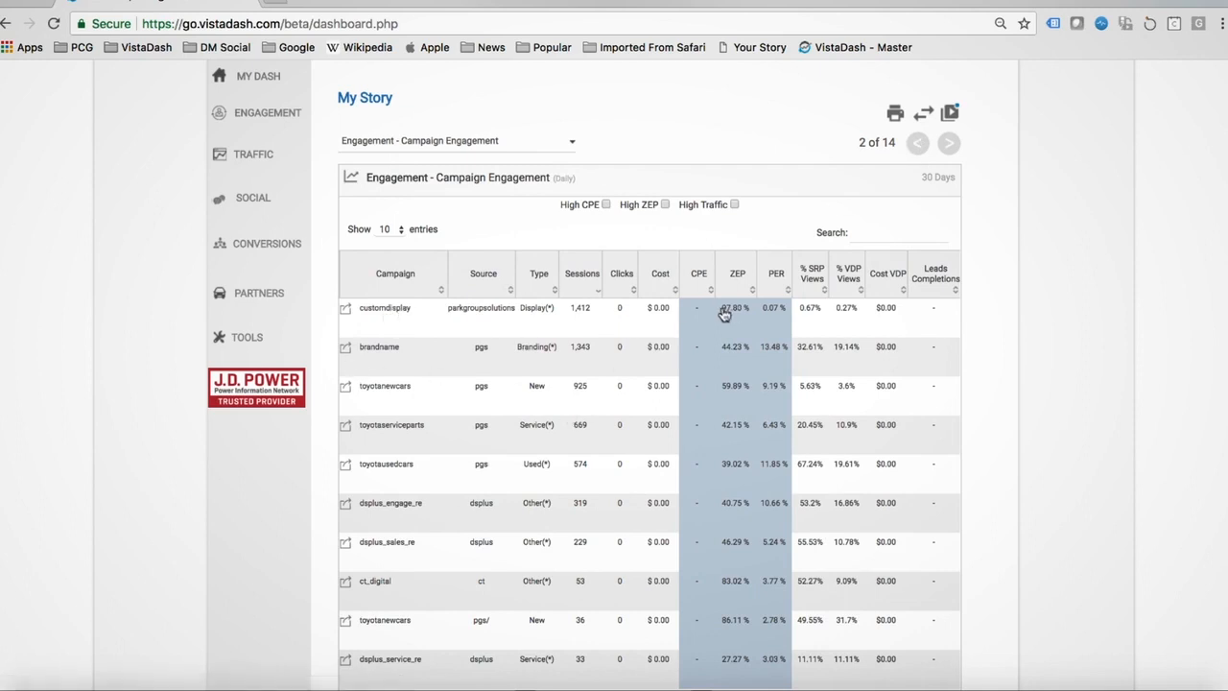
{"action": "left_click", "coordinate": [750, 292]}
{"action": "left_click", "coordinate": [750, 294]}
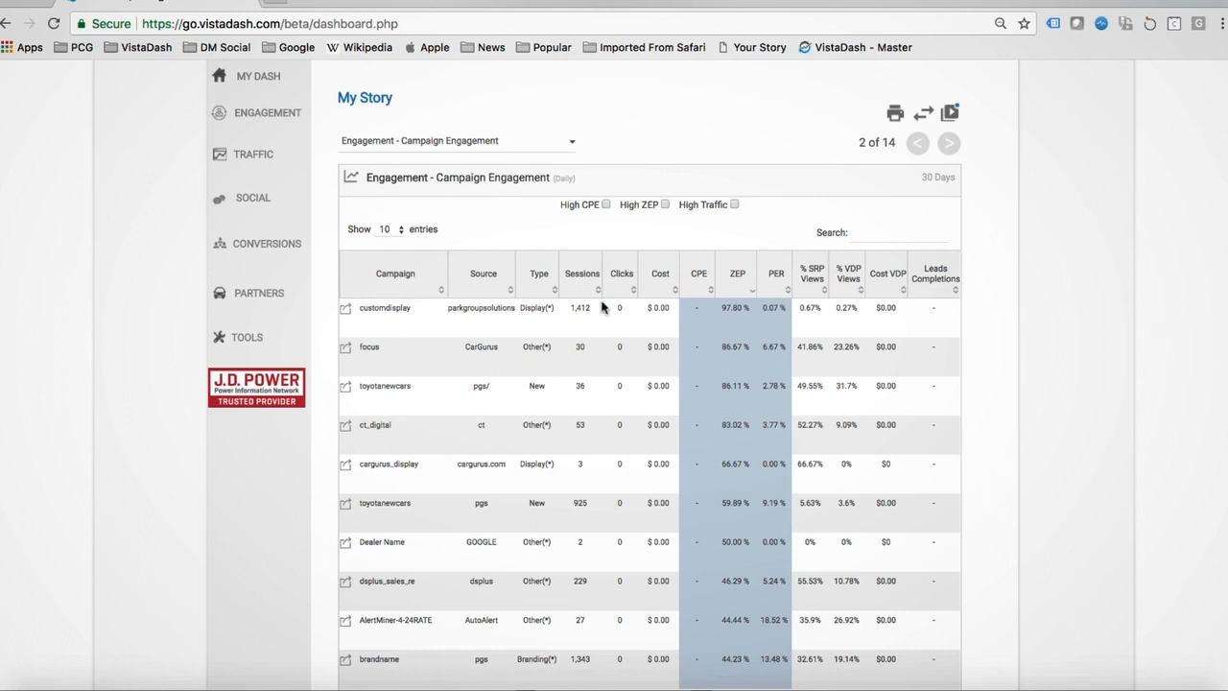
Page forward through the My Story reports to Analytics - Traffic Distribution by Source.
{"action": "scroll", "coordinate": [602, 307], "scroll_direction": "up", "scroll_amount": 2}
{"action": "left_click", "coordinate": [950, 259]}
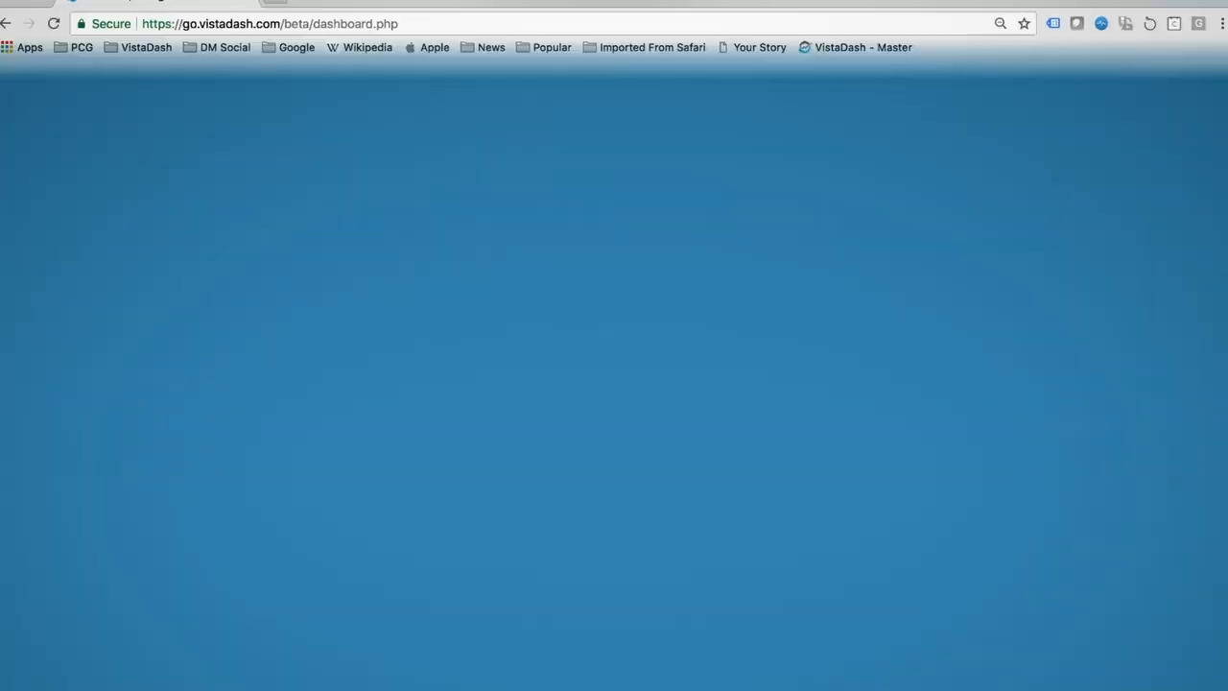
{"action": "left_click", "coordinate": [956, 263]}
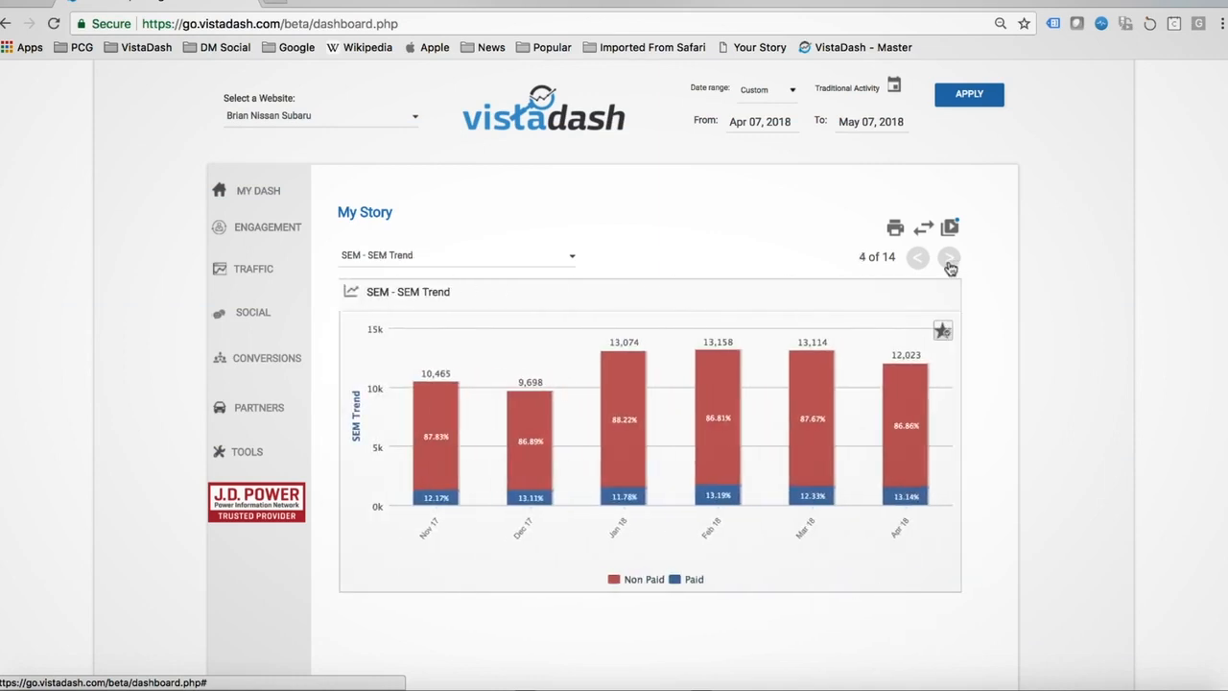
{"action": "left_click", "coordinate": [950, 267]}
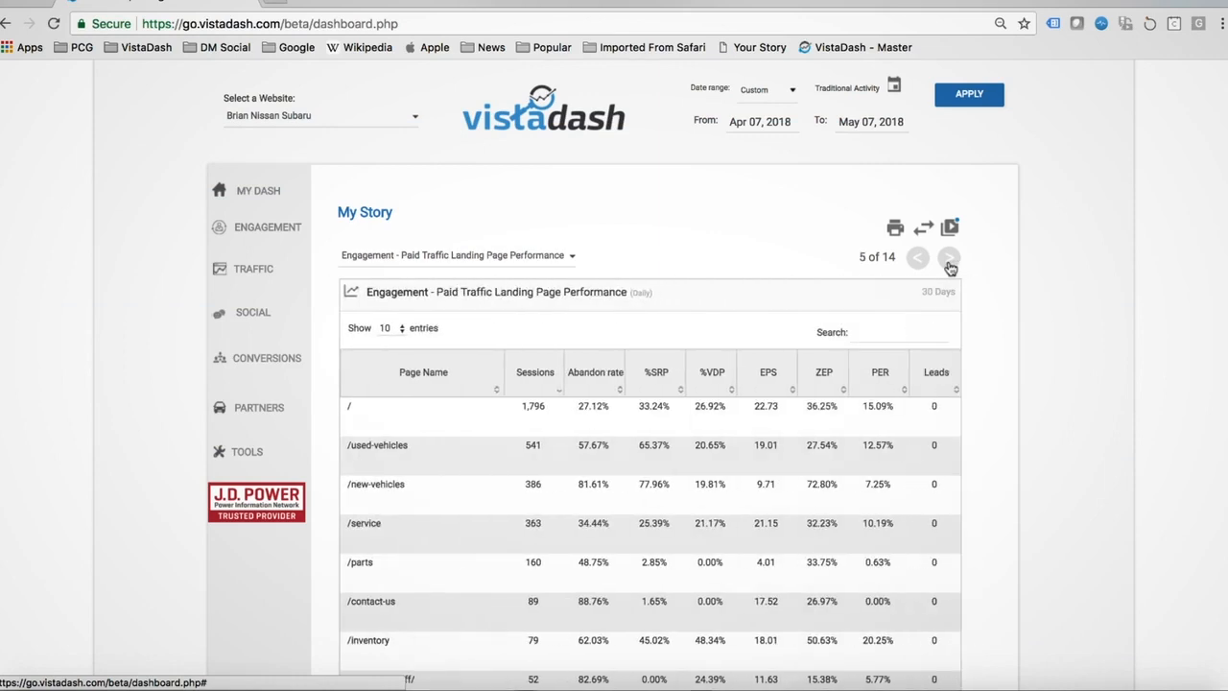
{"action": "left_click", "coordinate": [950, 266]}
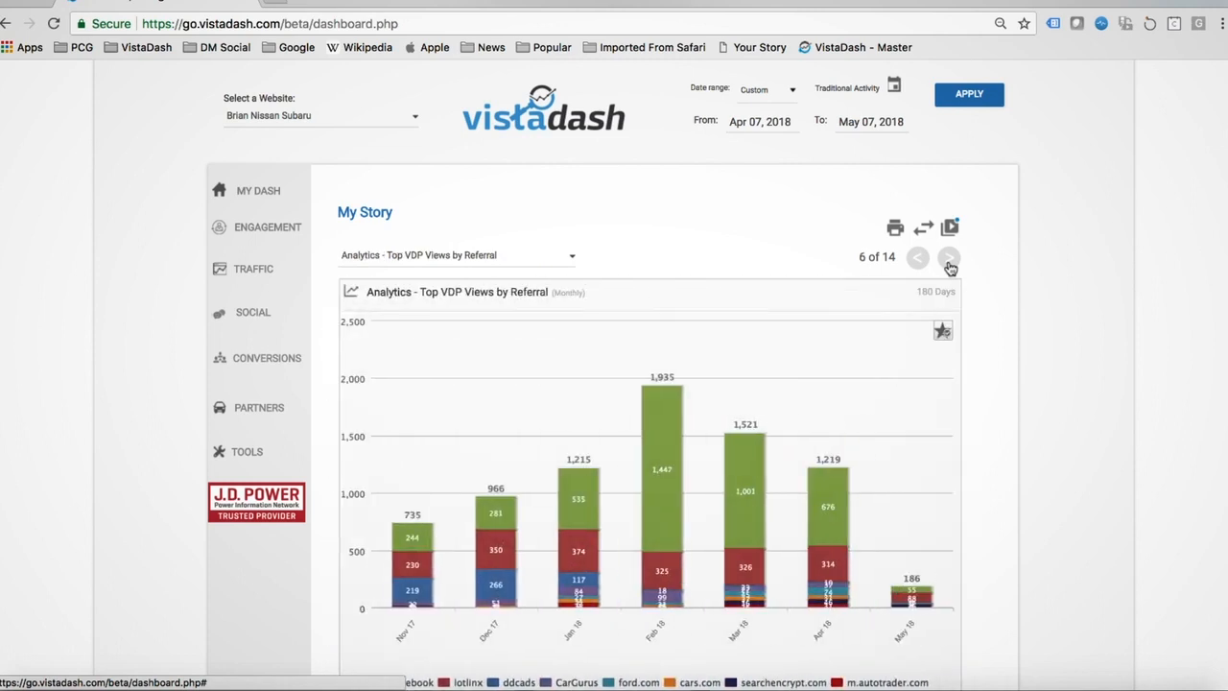
{"action": "left_click", "coordinate": [950, 266]}
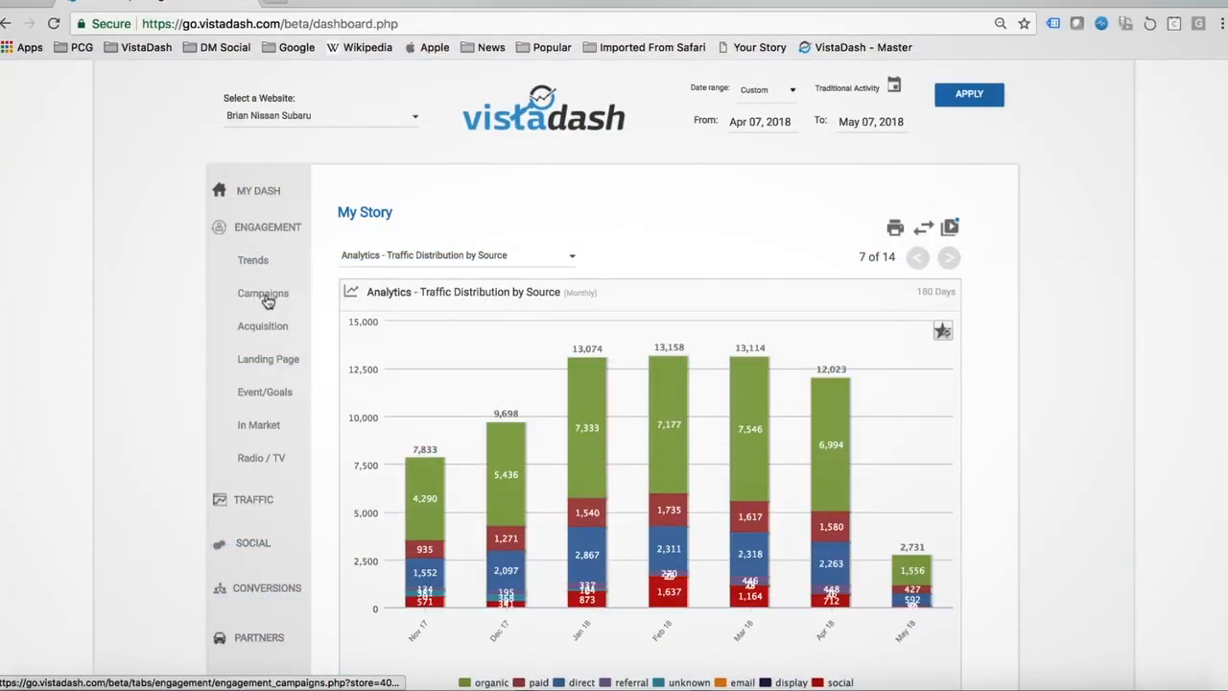
Open the Campaigns report under Engagement and examine the Search - Dealership entry in the Campaign Engagement table.
{"action": "left_click", "coordinate": [268, 299]}
{"action": "scroll", "coordinate": [418, 253], "scroll_direction": "down", "scroll_amount": 2}
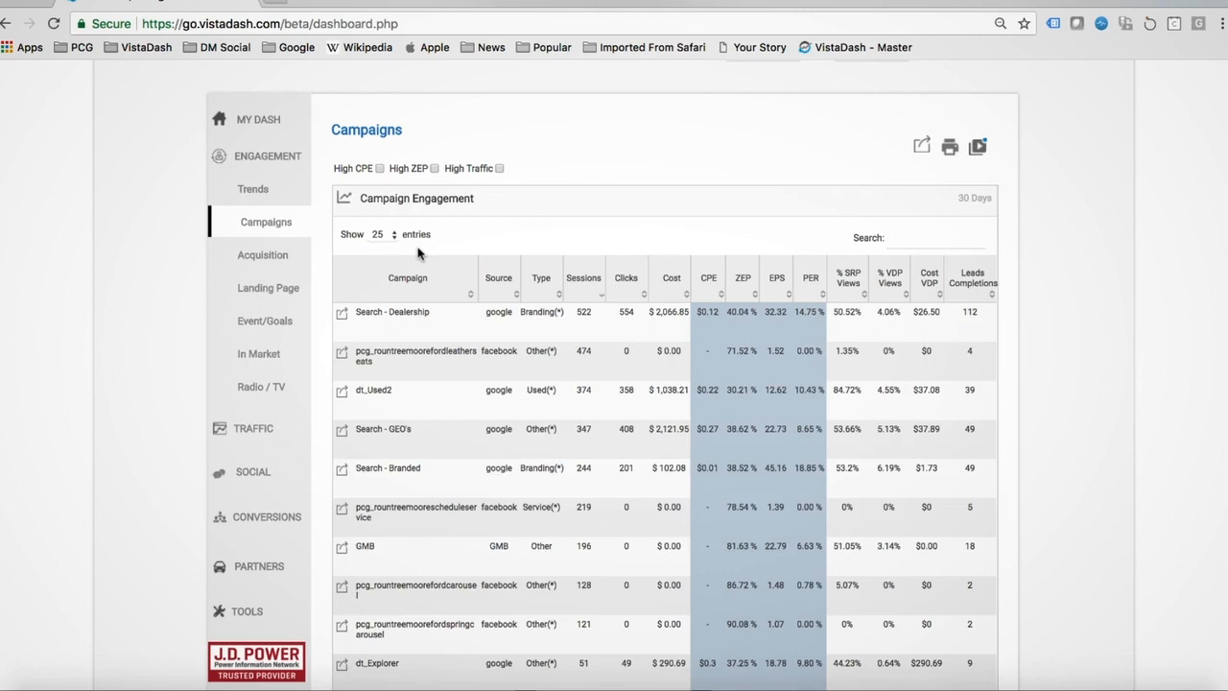
{"action": "scroll", "coordinate": [418, 253], "scroll_direction": "down", "scroll_amount": 2}
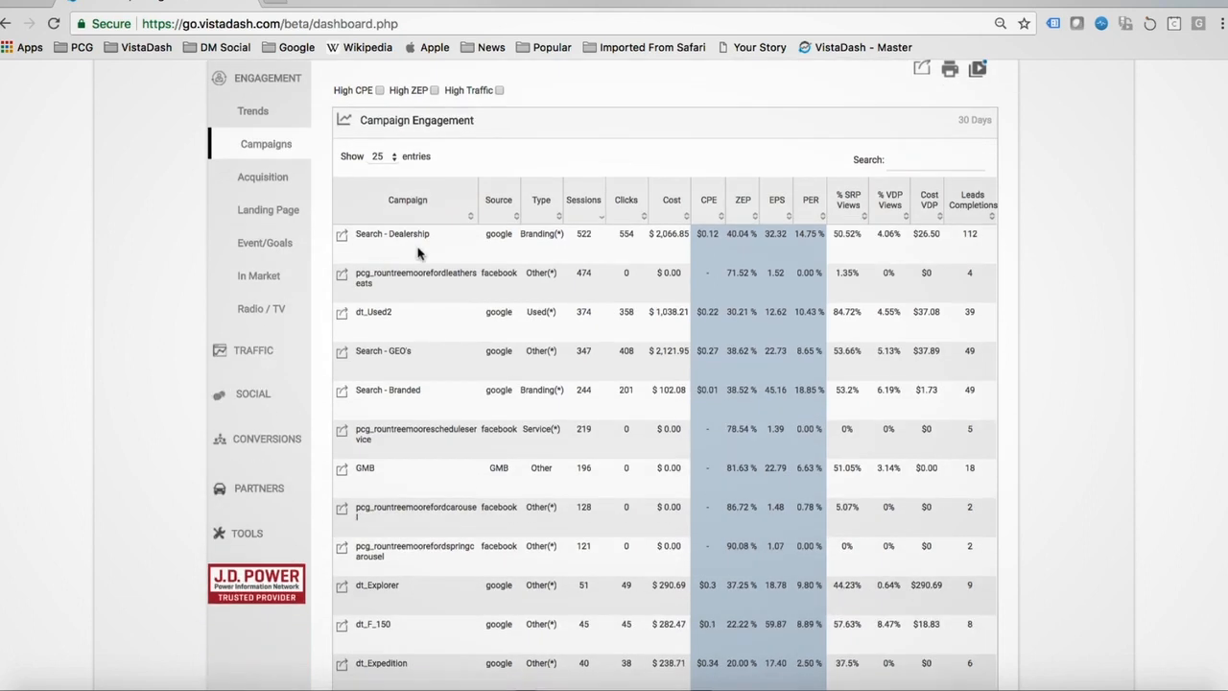
{"action": "left_click", "coordinate": [409, 237]}
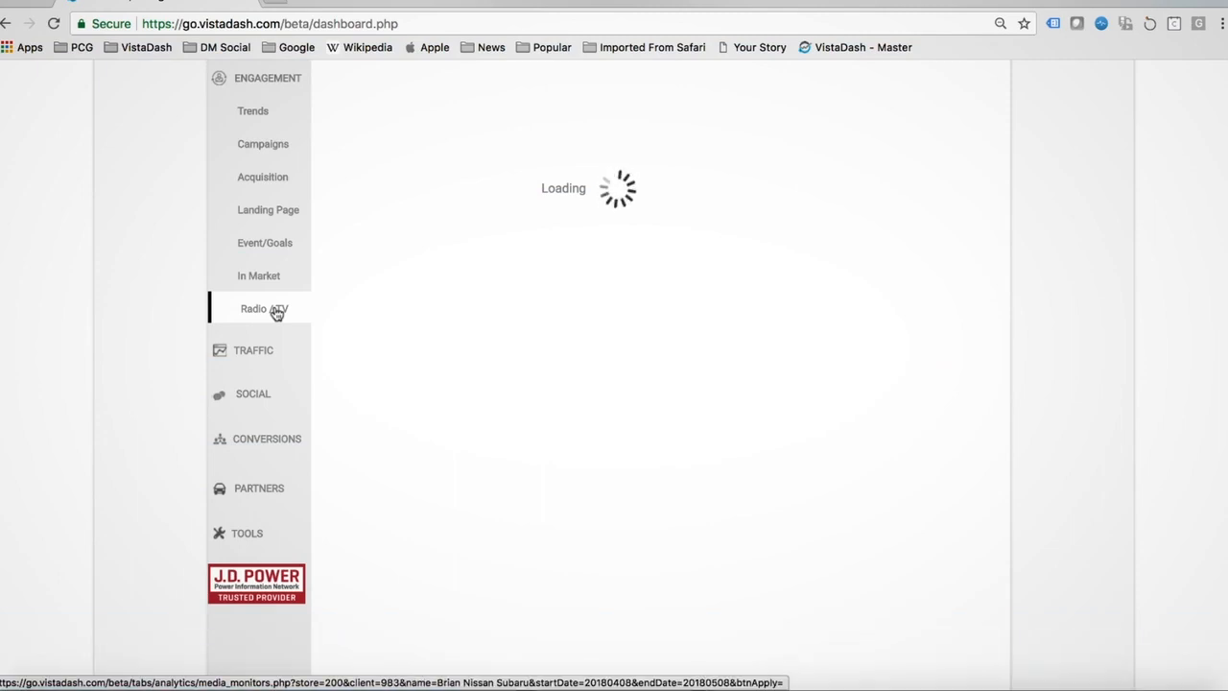
View the radio details for 2018-04-07, 2018-04-05 and 2018-04-09 from the Radio / TV sessions chart.
{"action": "scroll", "coordinate": [348, 321], "scroll_direction": "up", "scroll_amount": 2}
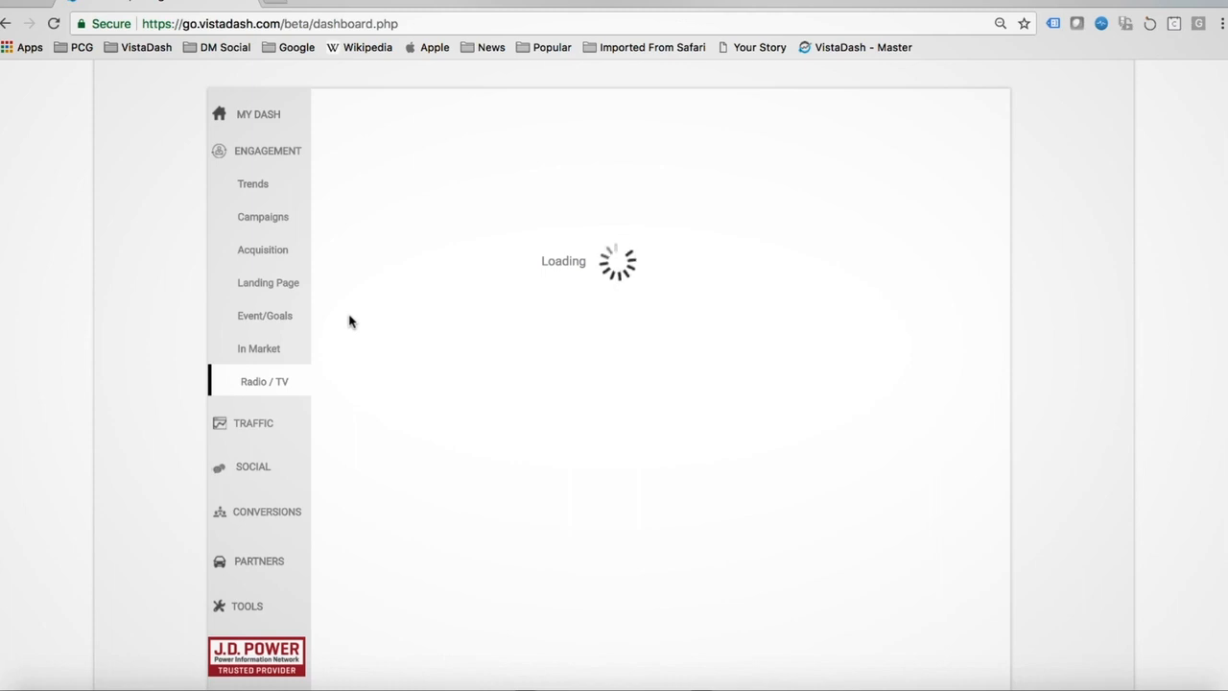
{"action": "scroll", "coordinate": [349, 321], "scroll_direction": "down", "scroll_amount": 3}
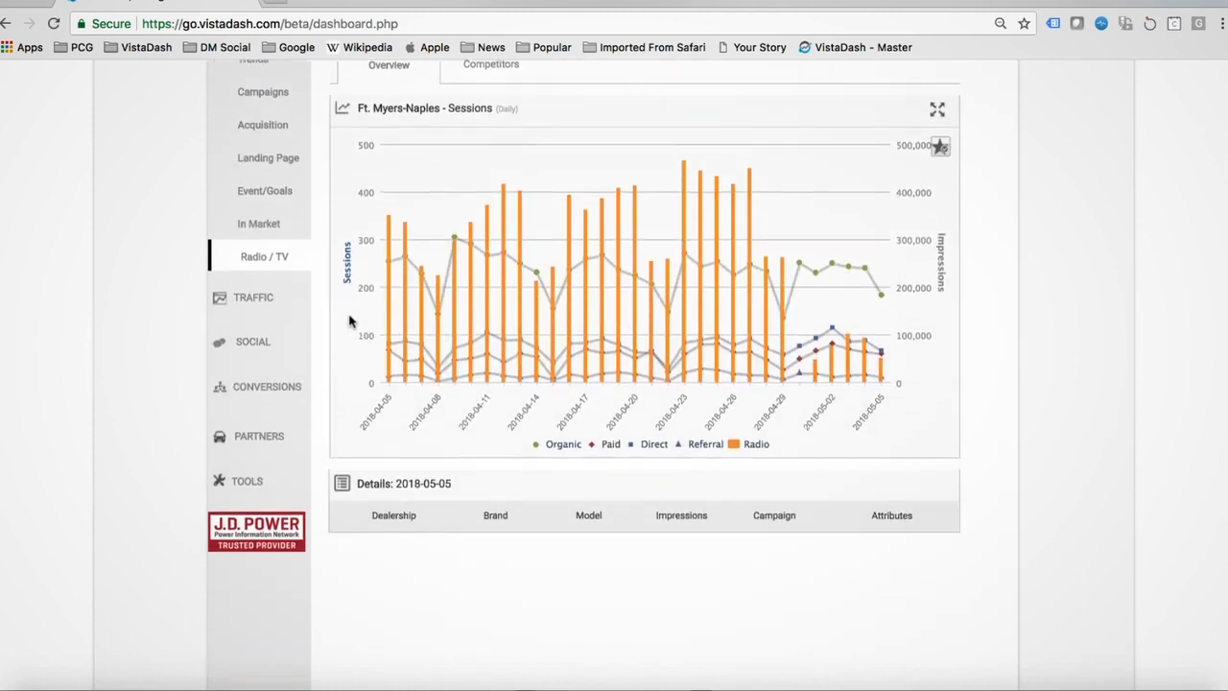
{"action": "left_click", "coordinate": [424, 319]}
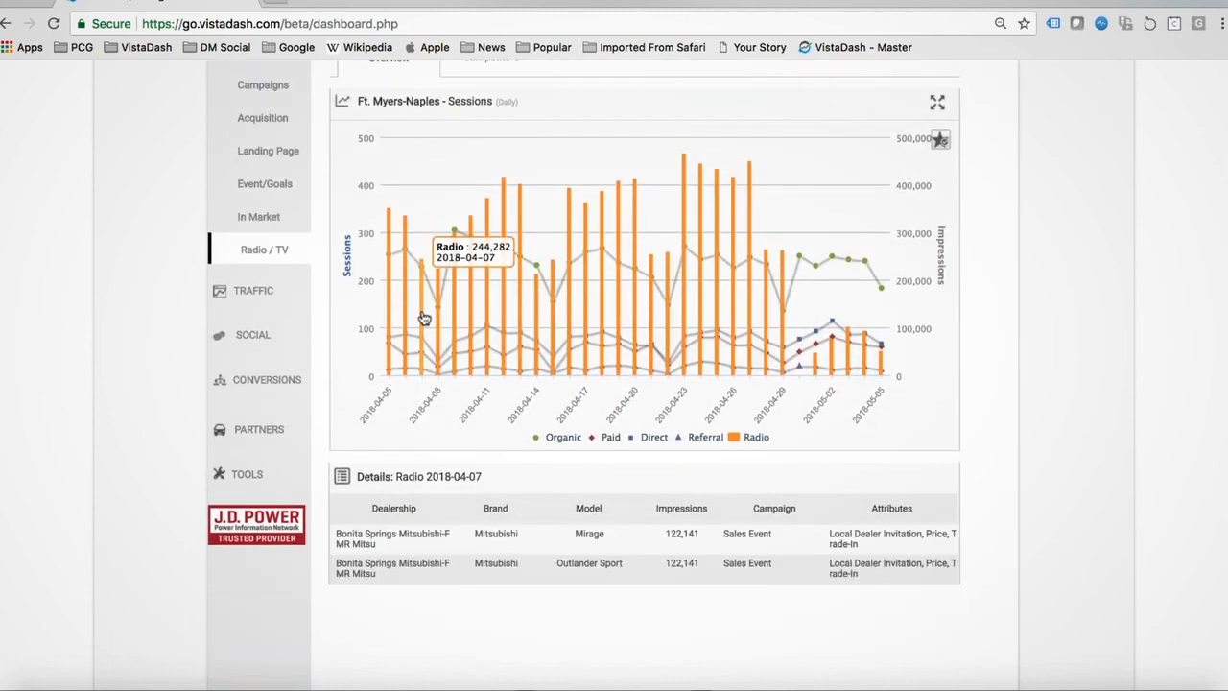
{"action": "scroll", "coordinate": [412, 259], "scroll_direction": "down", "scroll_amount": 2}
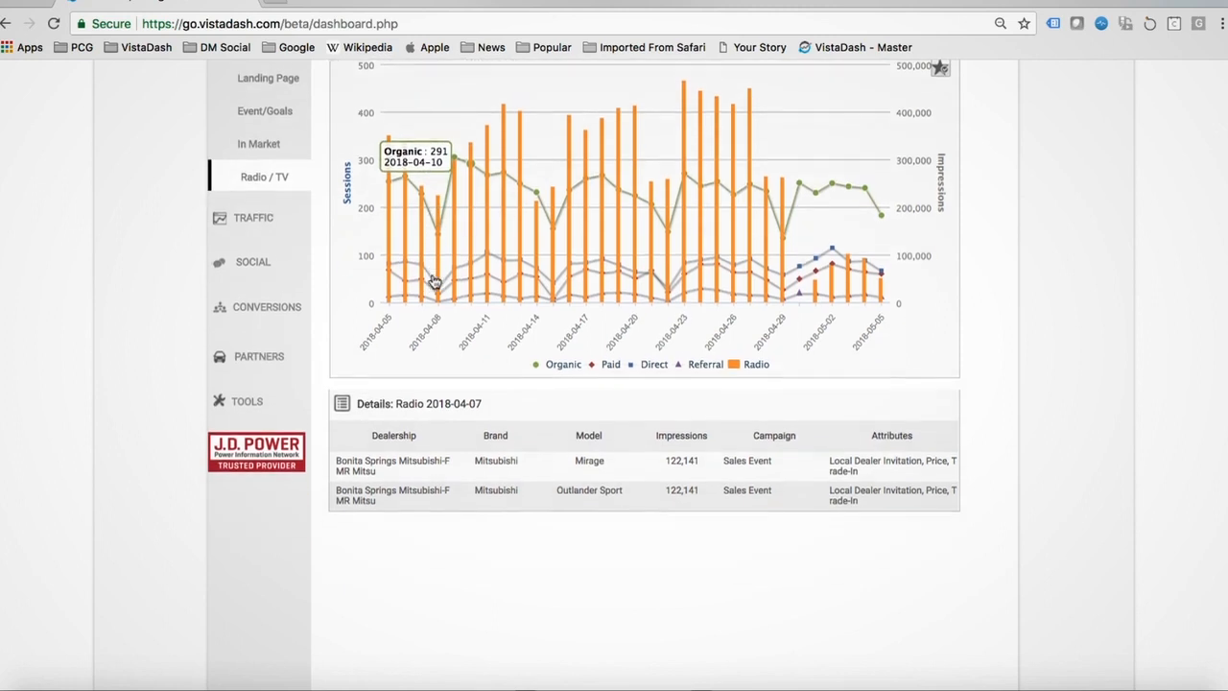
{"action": "left_click", "coordinate": [543, 199]}
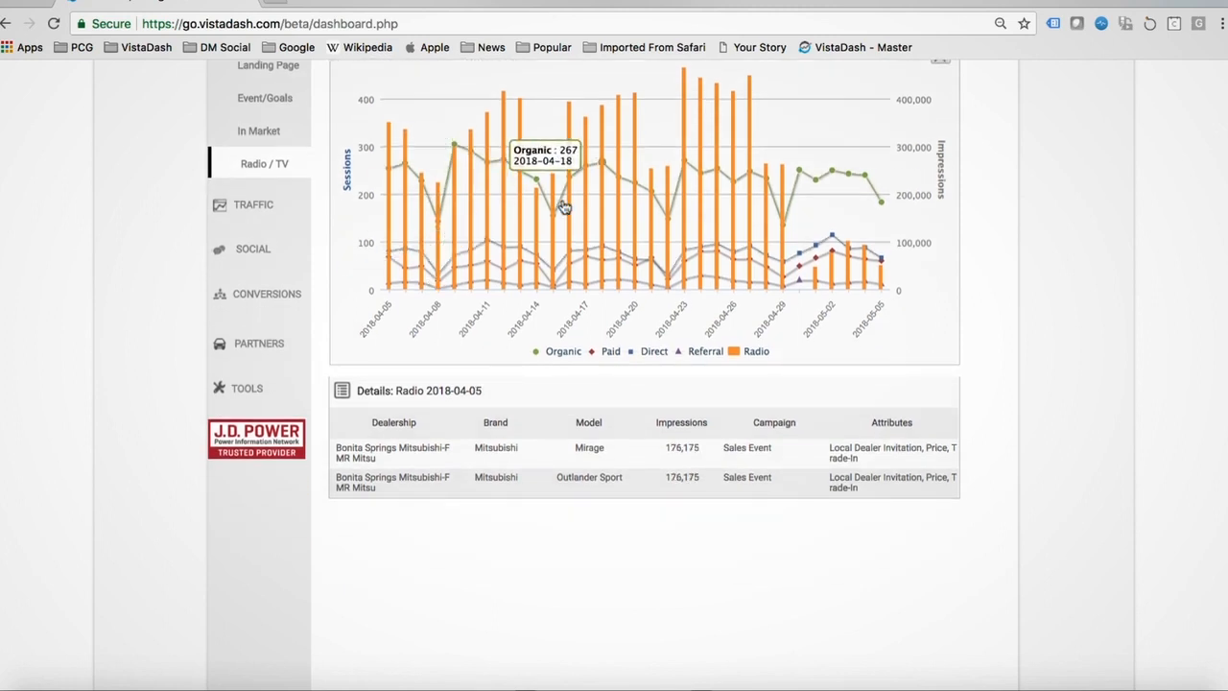
{"action": "left_click", "coordinate": [453, 240]}
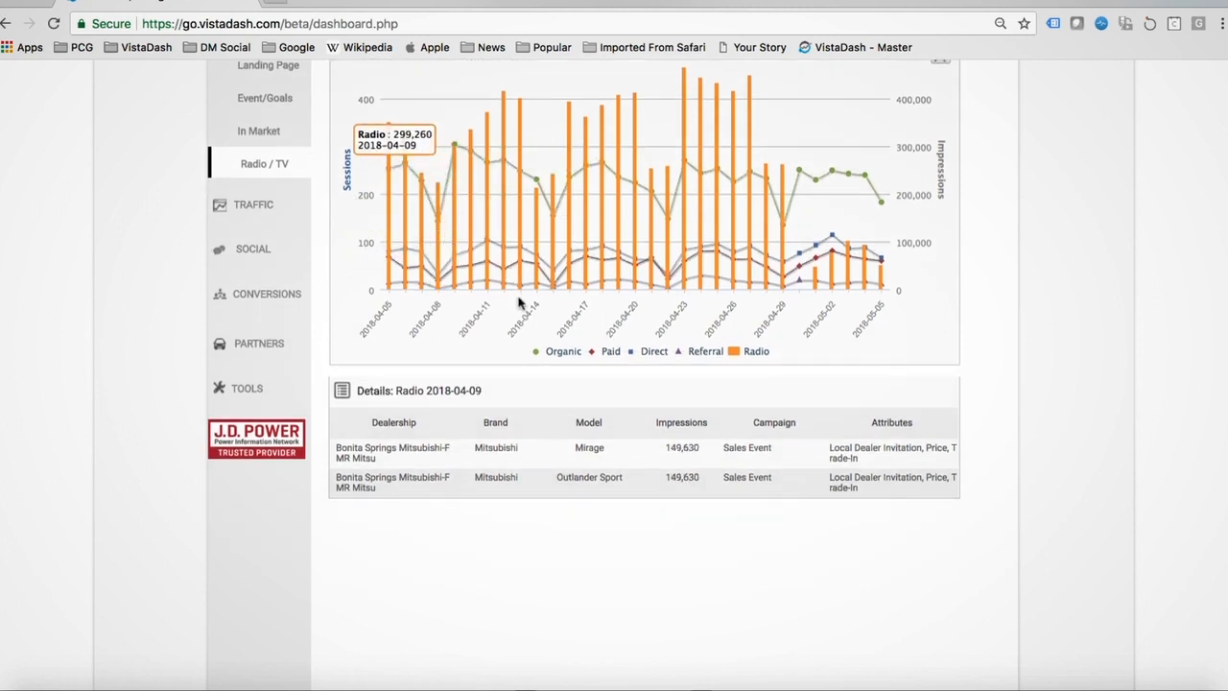
Hide the Paid and Direct series in the sessions chart and show the radio details for 2018-04-05 and 2018-04-28.
{"action": "left_click", "coordinate": [610, 352]}
{"action": "left_click", "coordinate": [659, 352]}
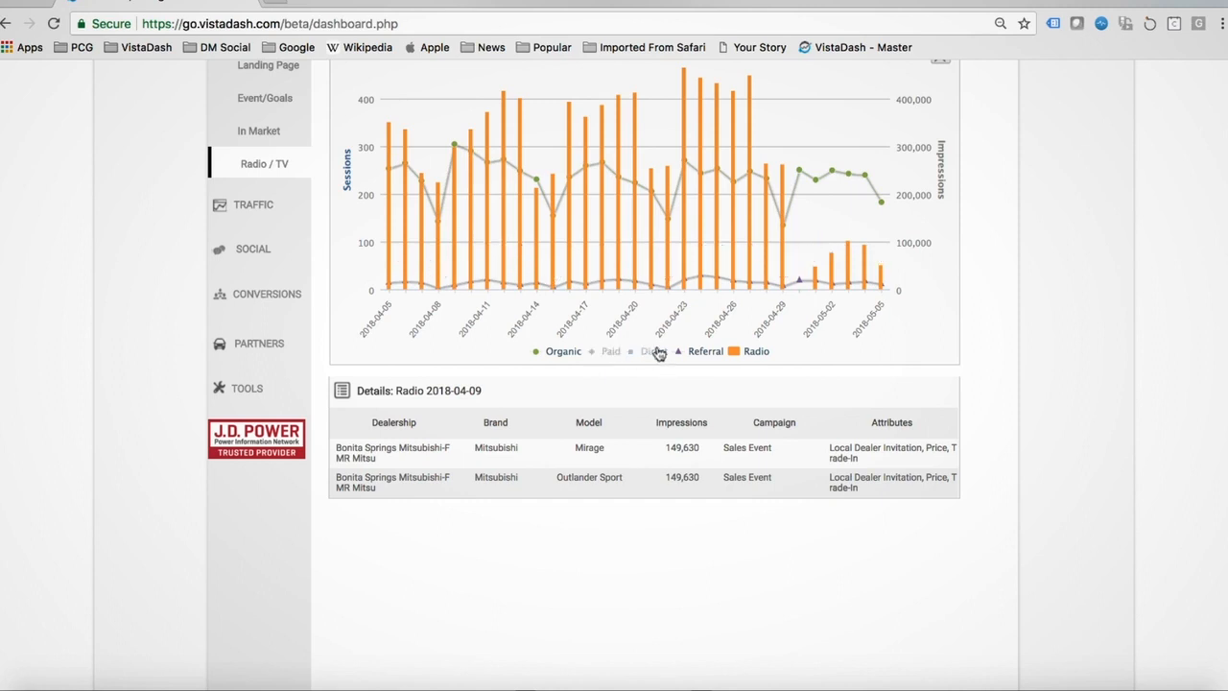
{"action": "left_click", "coordinate": [388, 156]}
{"action": "left_click", "coordinate": [389, 157]}
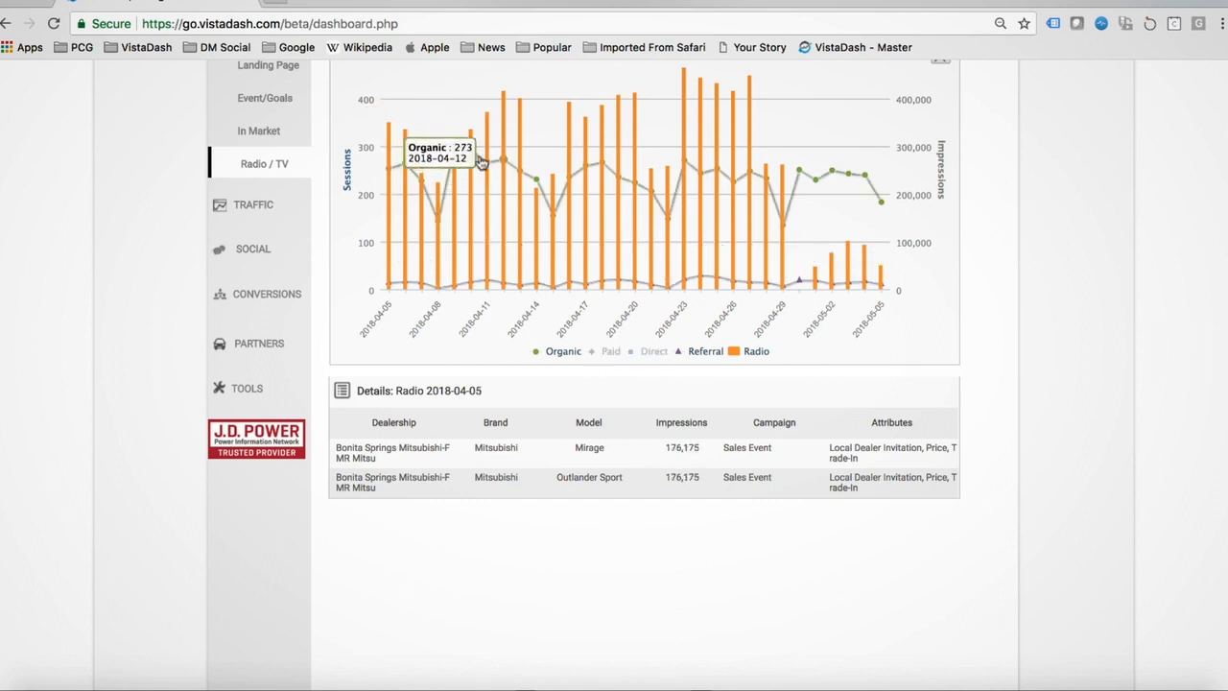
{"action": "left_click", "coordinate": [634, 172]}
{"action": "left_click", "coordinate": [749, 171]}
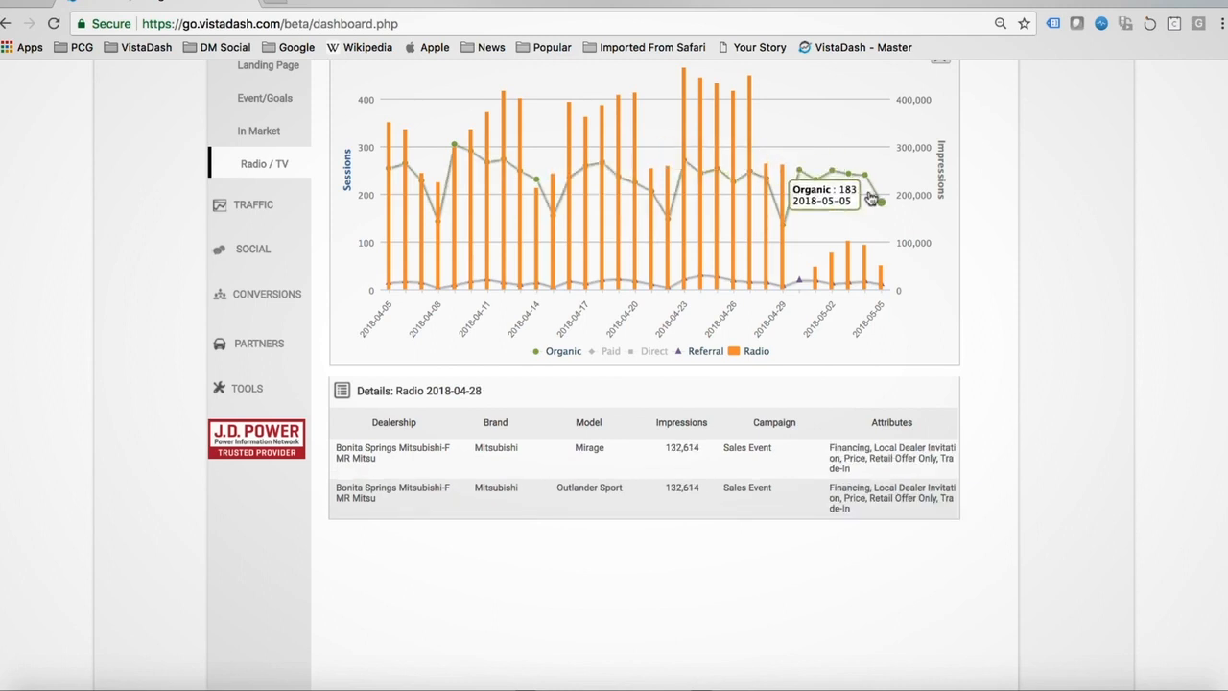
Open the Radio / TV Competitors view and examine the impressions chart and the dealership spend table.
{"action": "scroll", "coordinate": [870, 198], "scroll_direction": "up", "scroll_amount": 2}
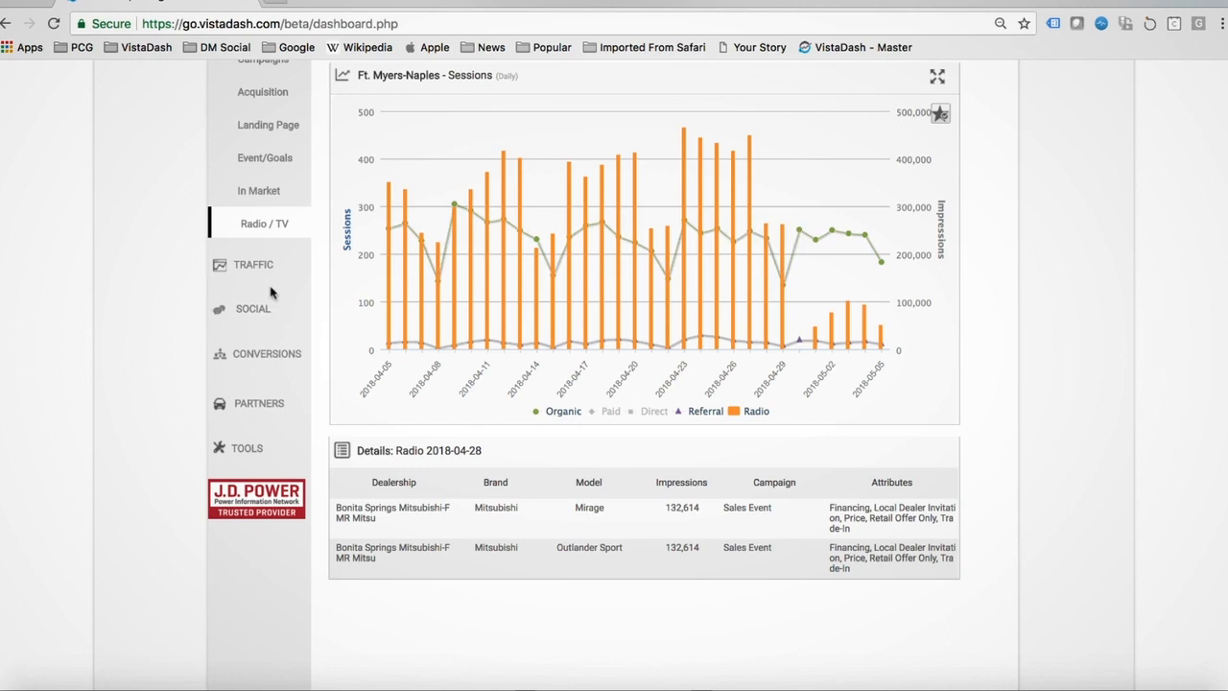
{"action": "scroll", "coordinate": [278, 259], "scroll_direction": "up", "scroll_amount": 4}
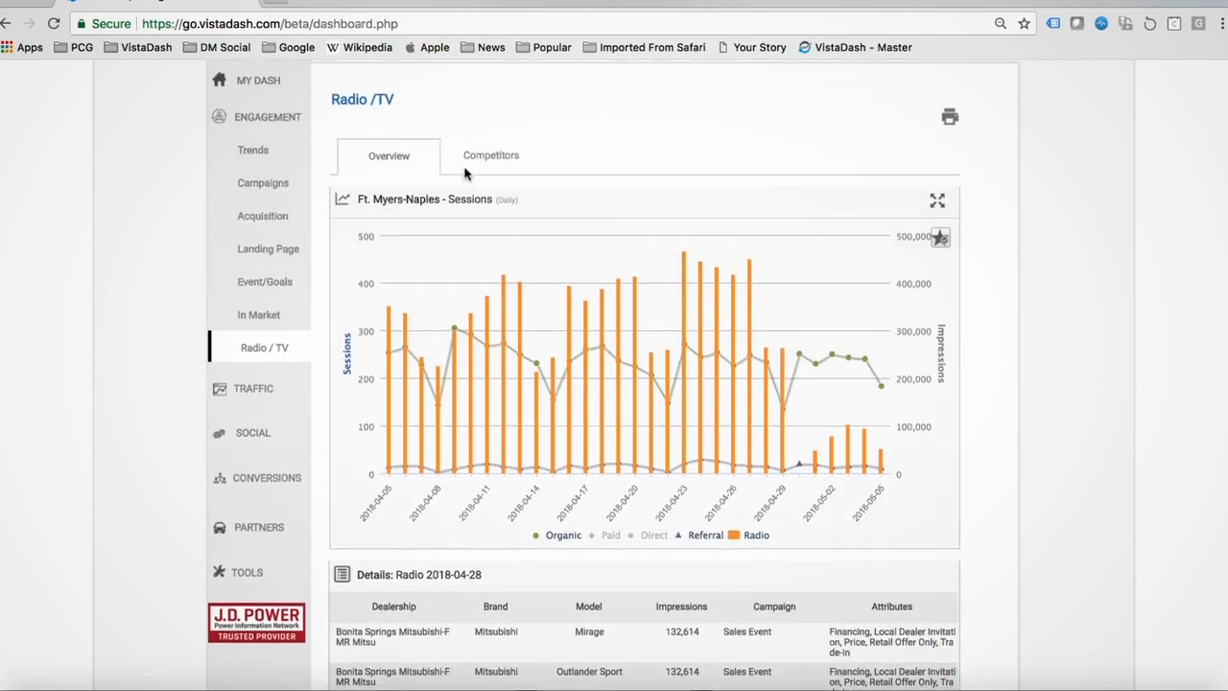
{"action": "left_click", "coordinate": [466, 172]}
{"action": "scroll", "coordinate": [467, 175], "scroll_direction": "down", "scroll_amount": 5}
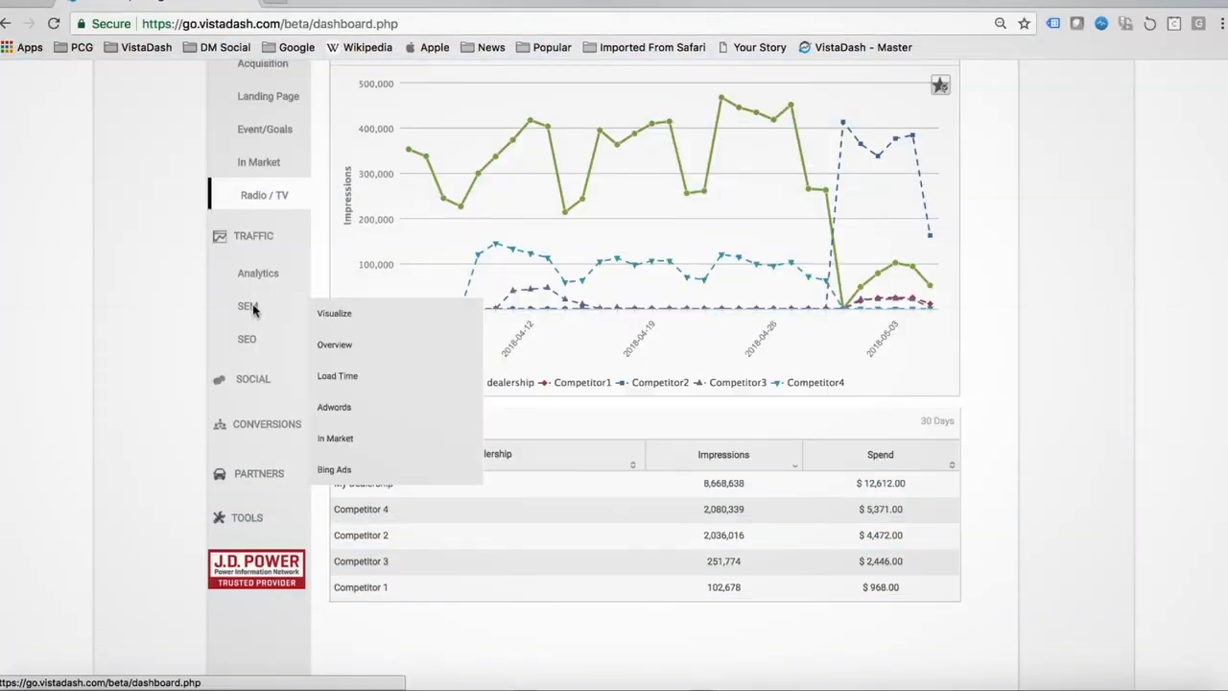
Open the SEM Visualize report under Traffic and zoom out the Paid Visits By Location map.
{"action": "left_click", "coordinate": [253, 311]}
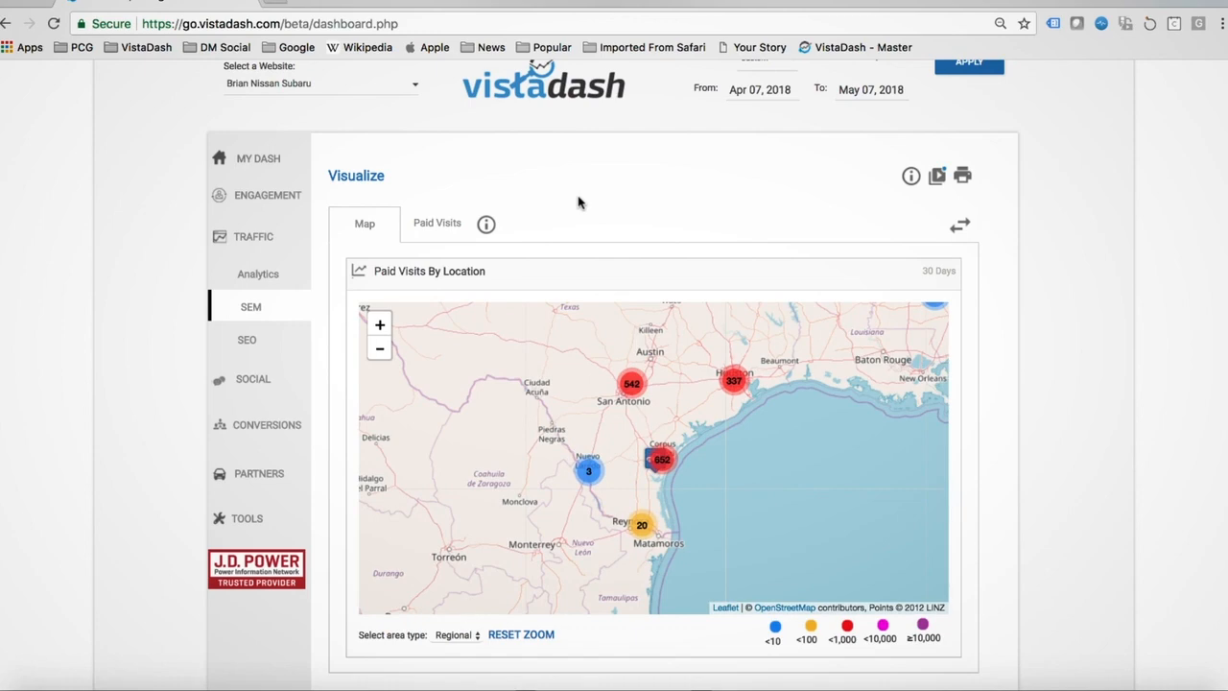
{"action": "scroll", "coordinate": [579, 201], "scroll_direction": "down", "scroll_amount": 2}
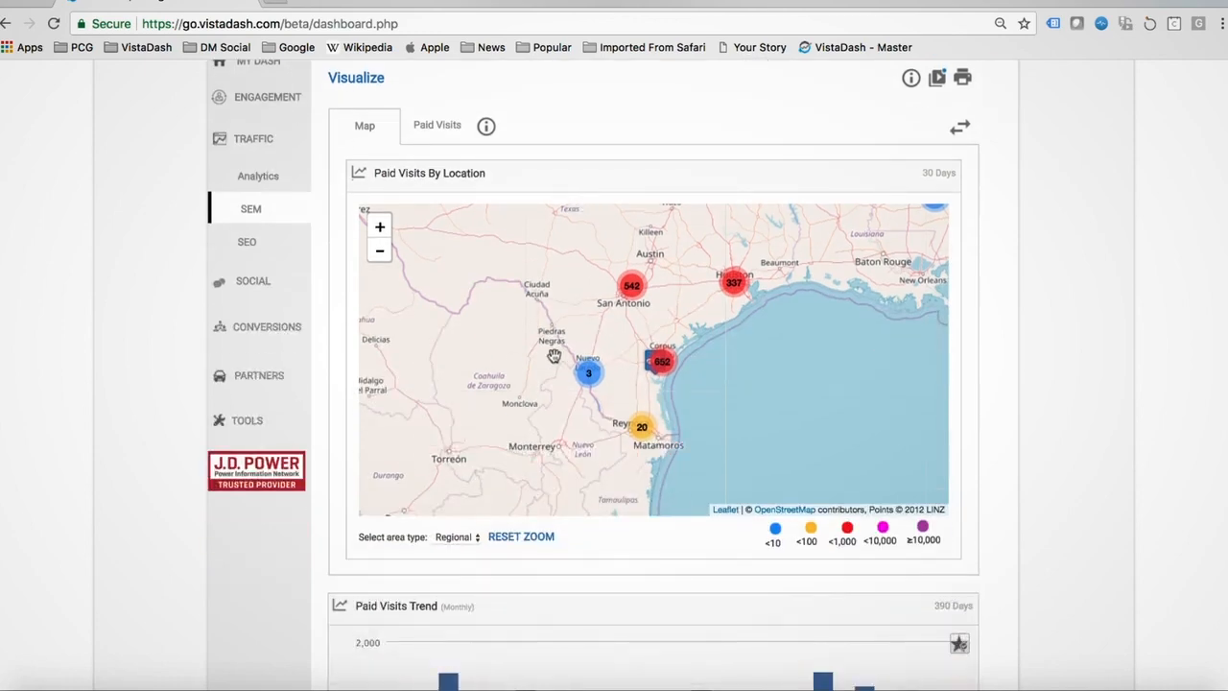
{"action": "left_click", "coordinate": [379, 251]}
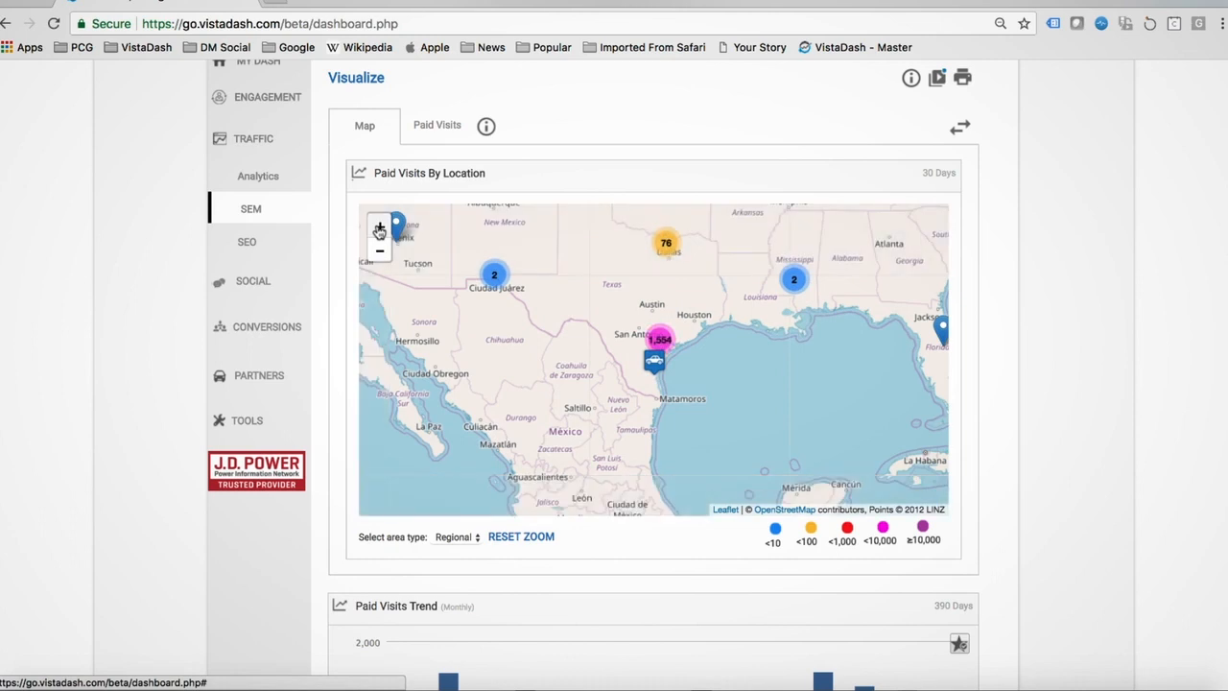
{"action": "scroll", "coordinate": [379, 231], "scroll_direction": "down", "scroll_amount": 2}
Open the SEO report under Traffic, view organic traffic by city, and switch to the Conductor report.
{"action": "mouse_move", "coordinate": [253, 207]}
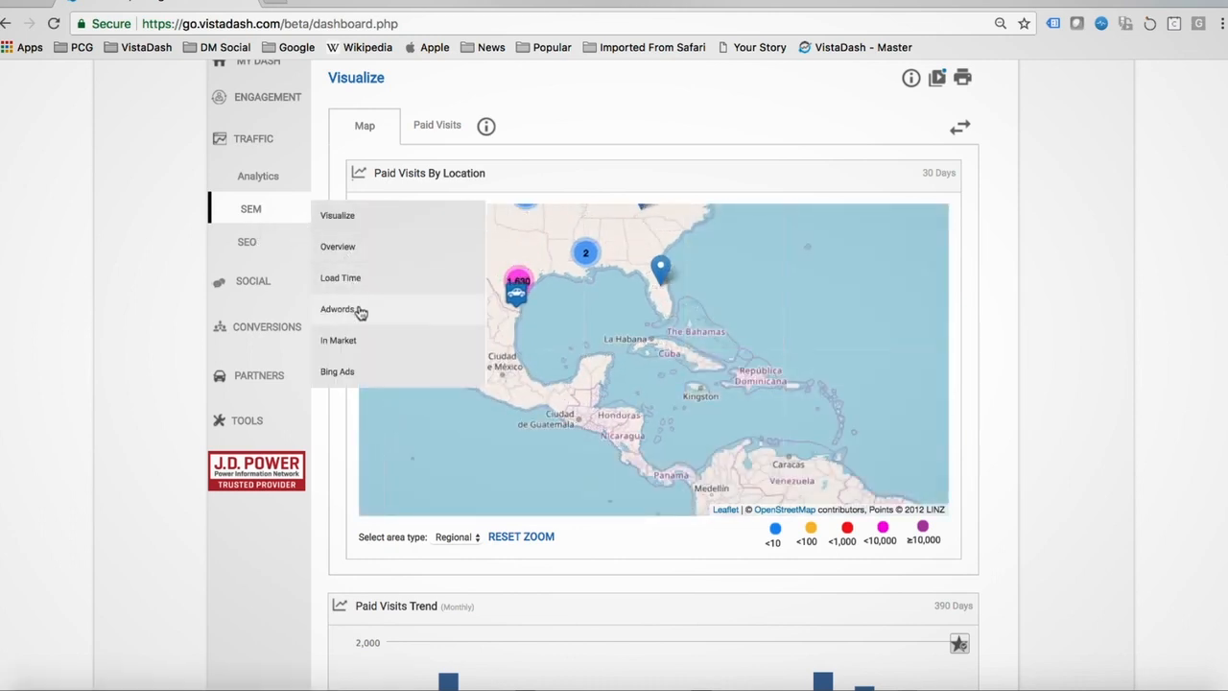
{"action": "left_click", "coordinate": [255, 243]}
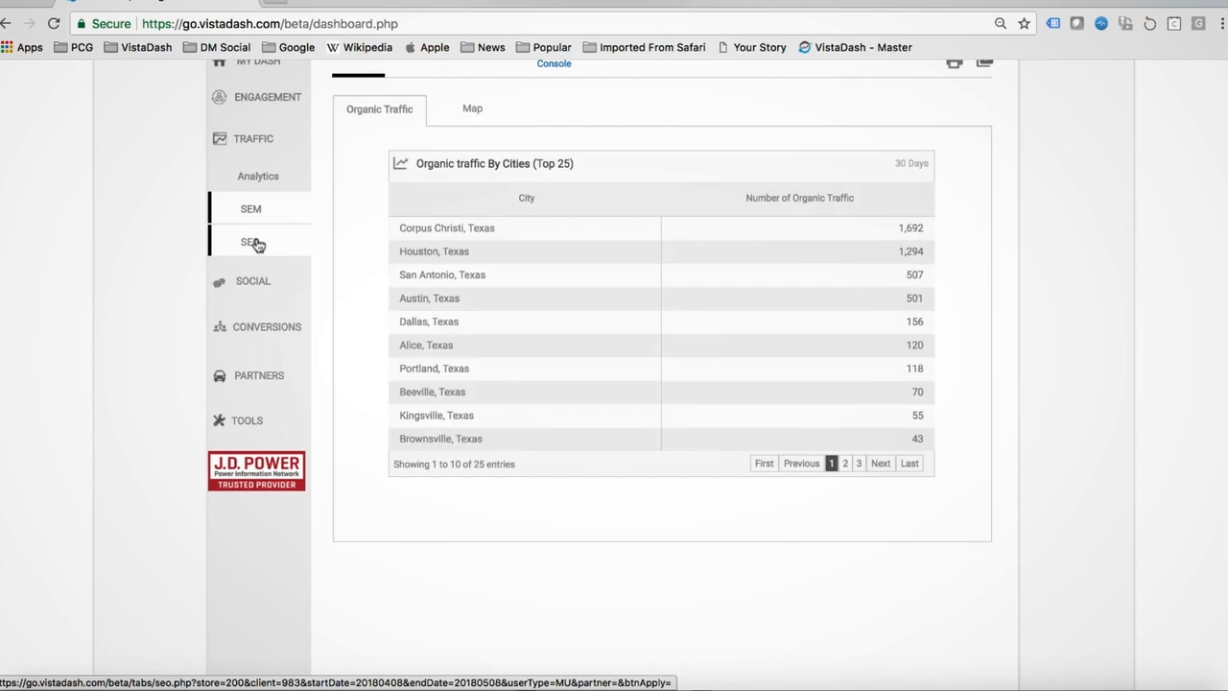
{"action": "mouse_move", "coordinate": [283, 211]}
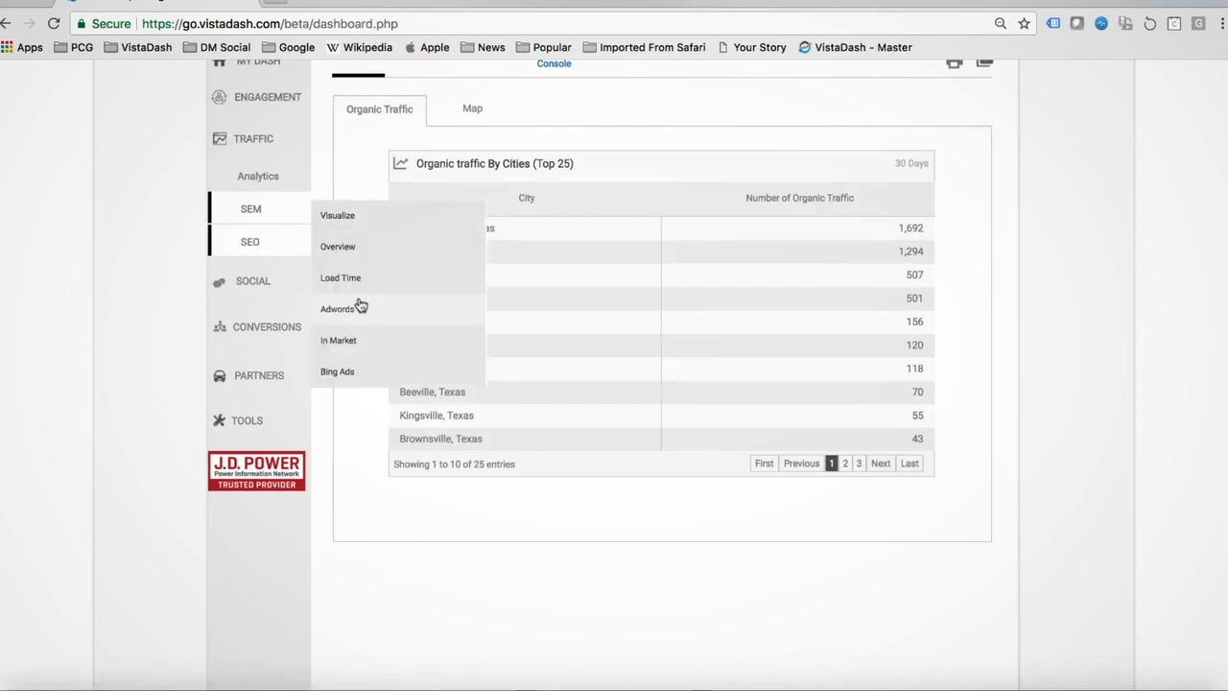
{"action": "scroll", "coordinate": [268, 236], "scroll_direction": "up", "scroll_amount": 2}
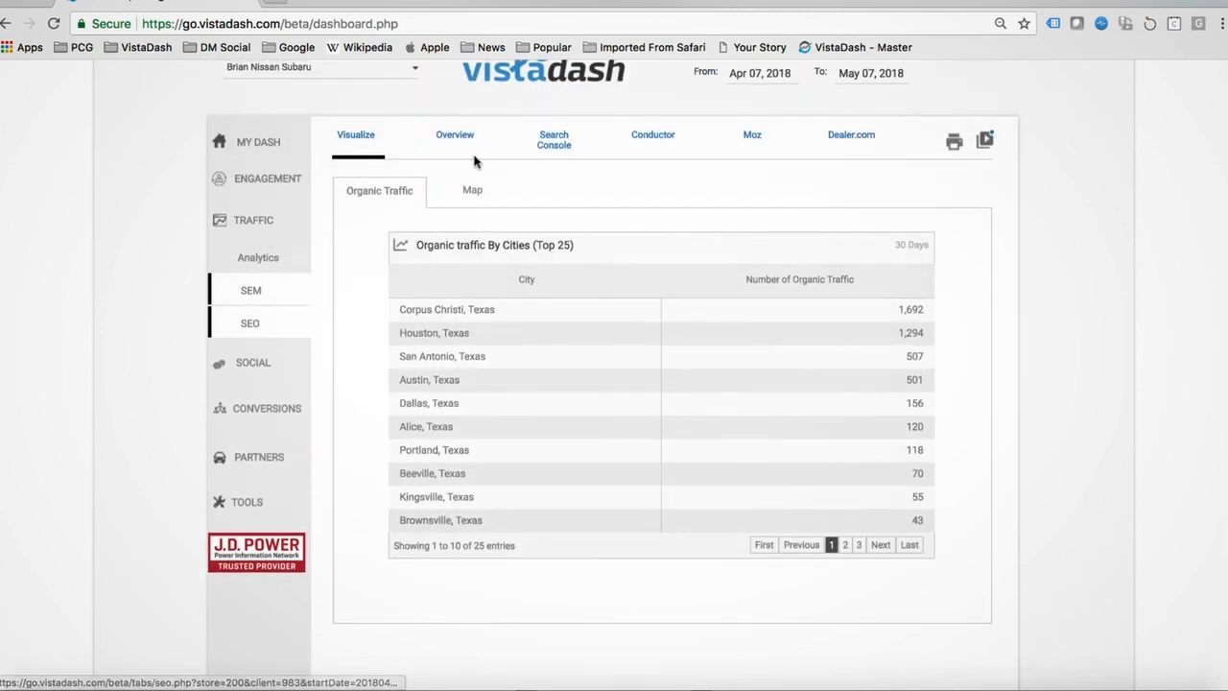
{"action": "left_click", "coordinate": [653, 136]}
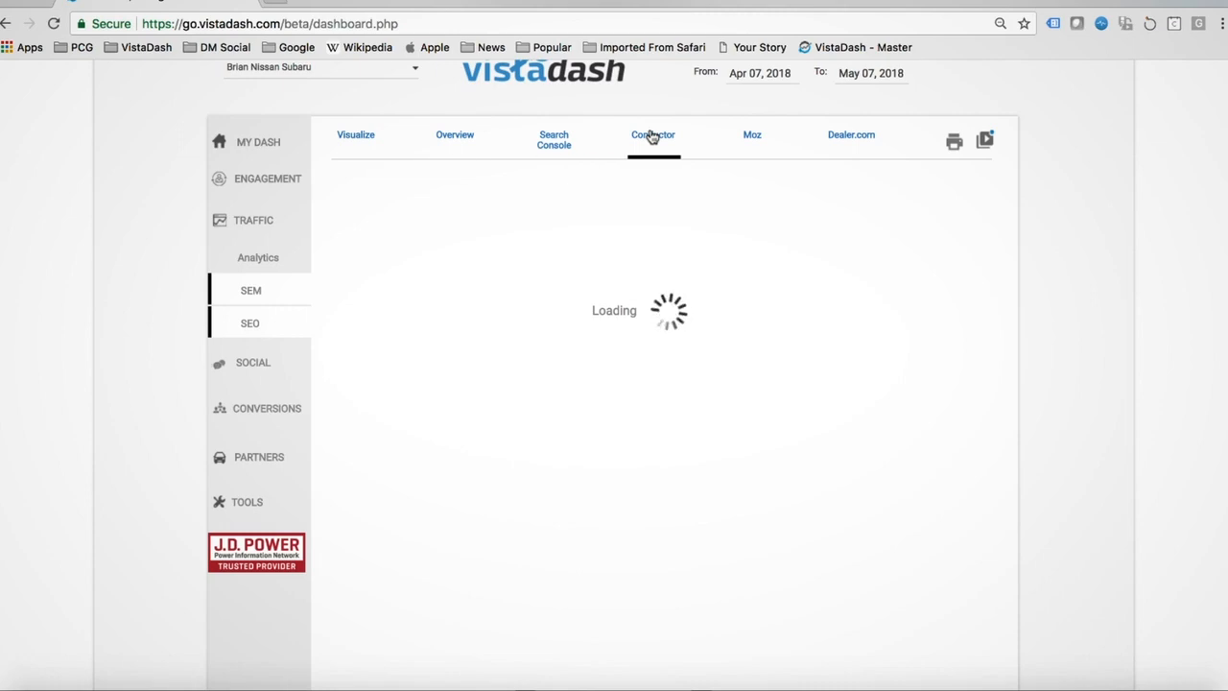
Examine Conductor's Keyword Pipeline, then open its Competitors view and examine the Competitor Trending chart and Keyword Comparison table.
{"action": "scroll", "coordinate": [652, 137], "scroll_direction": "down", "scroll_amount": 2}
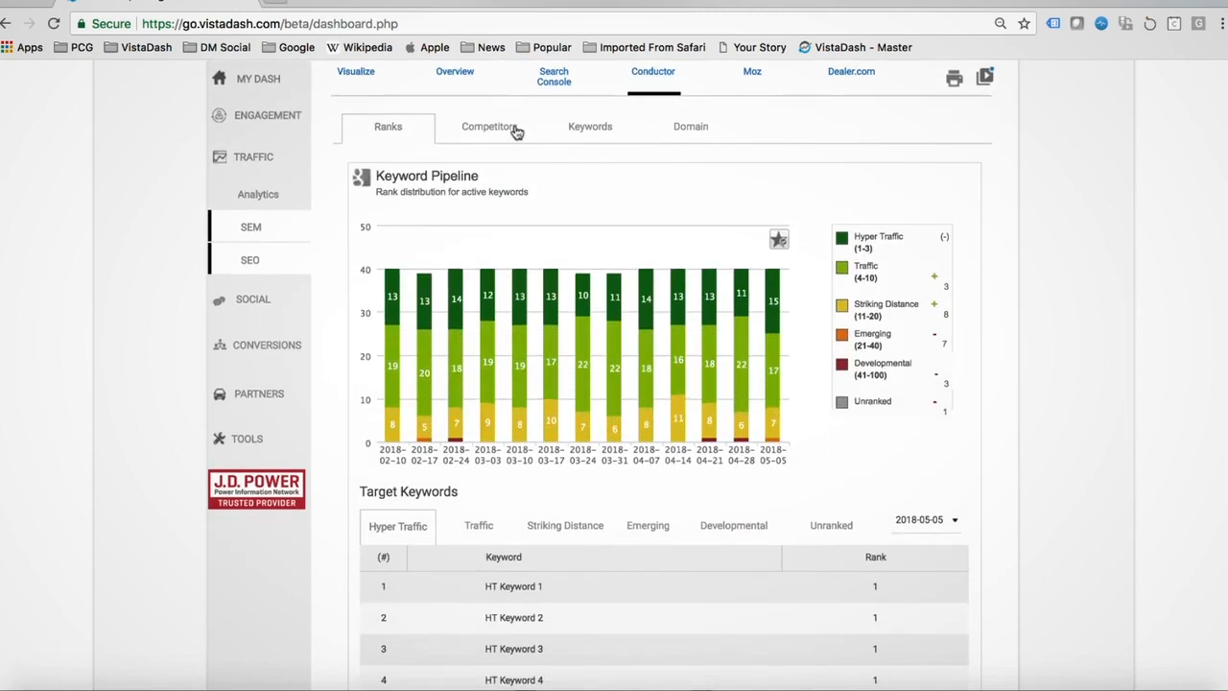
{"action": "left_click", "coordinate": [515, 128]}
{"action": "scroll", "coordinate": [515, 131], "scroll_direction": "down", "scroll_amount": 5}
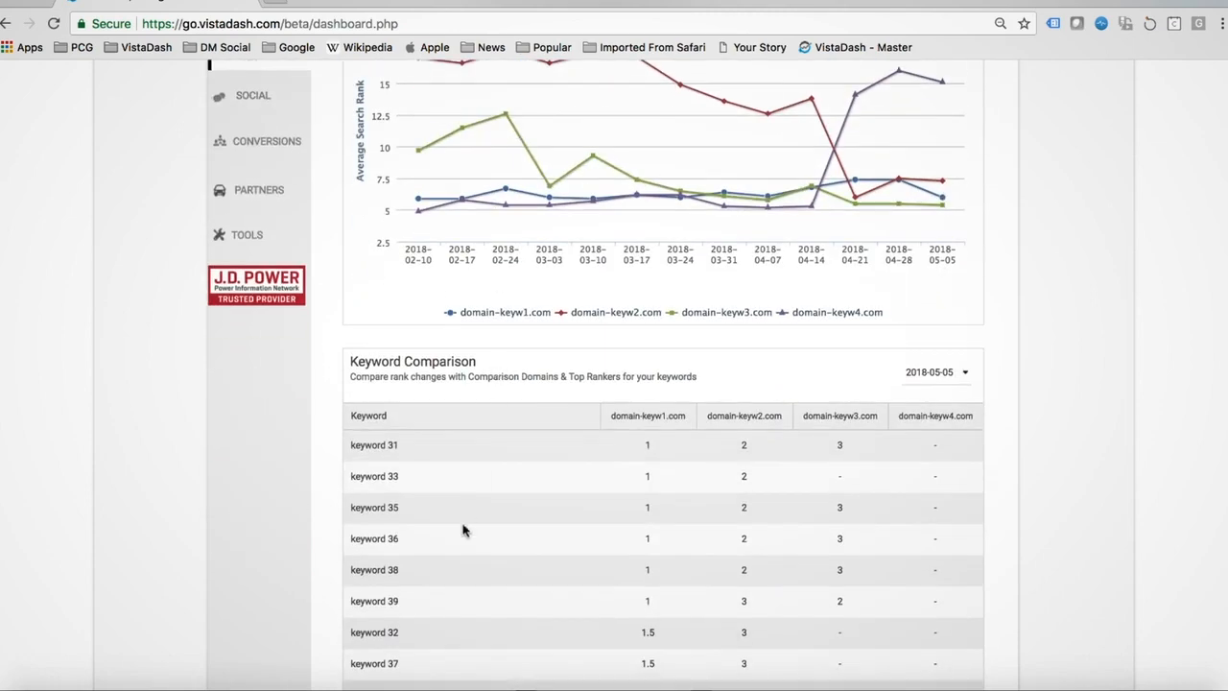
{"action": "scroll", "coordinate": [462, 530], "scroll_direction": "down", "scroll_amount": 2}
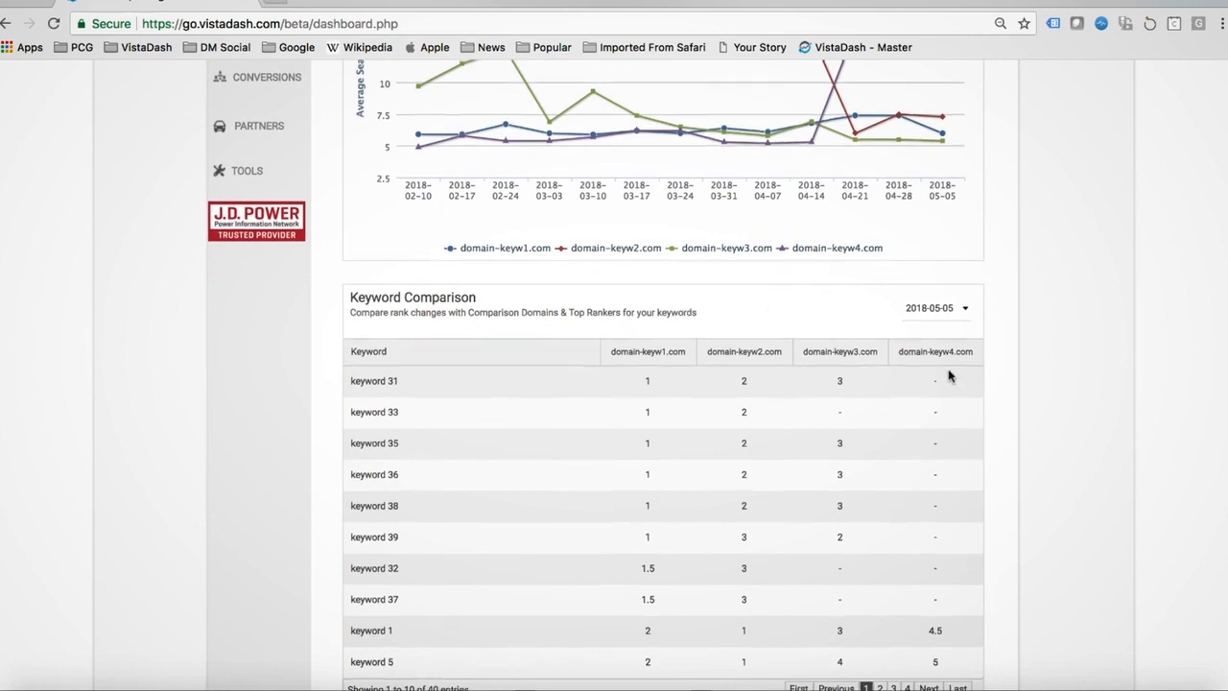
{"action": "scroll", "coordinate": [948, 378], "scroll_direction": "up", "scroll_amount": 6}
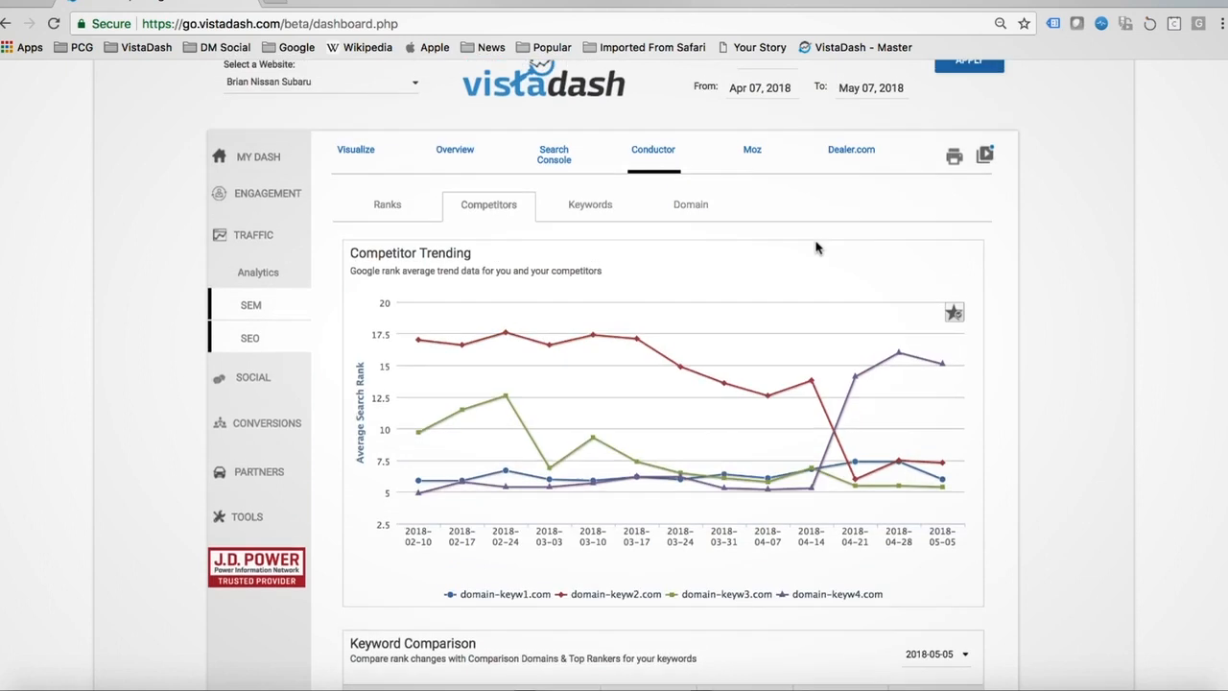
Open the Conductor Keywords view and examine the Biggest Winners table of Google rank changes.
{"action": "left_click", "coordinate": [588, 206]}
{"action": "scroll", "coordinate": [580, 379], "scroll_direction": "down", "scroll_amount": 3}
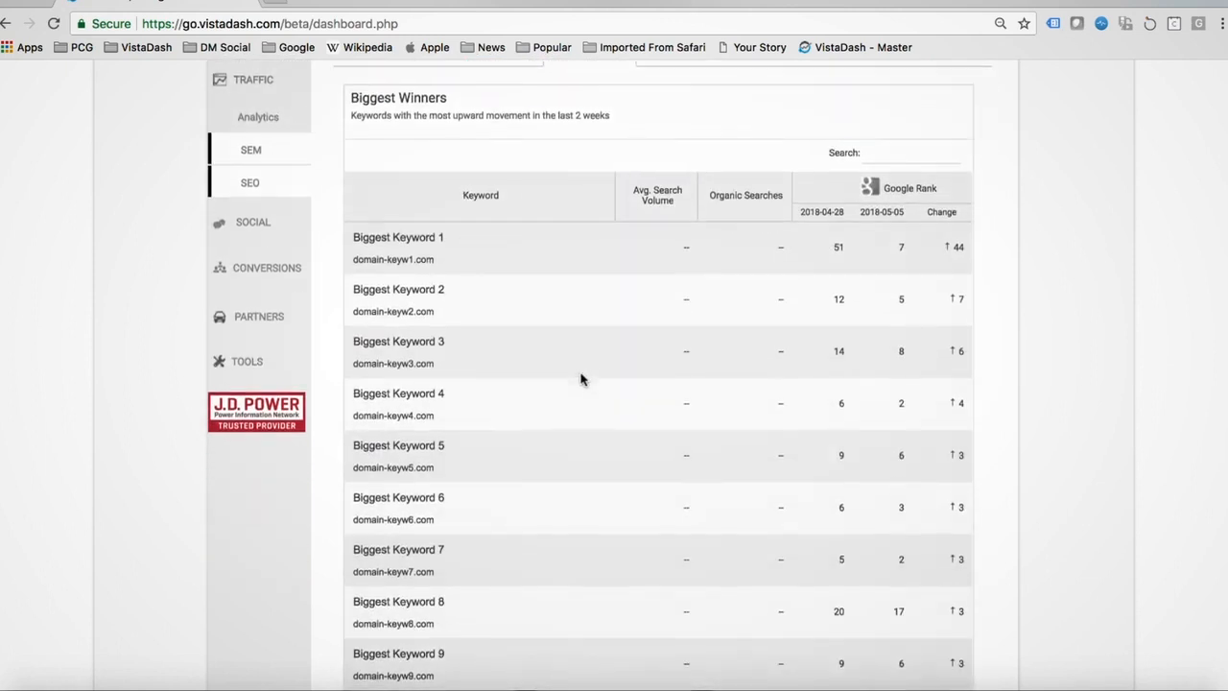
{"action": "scroll", "coordinate": [580, 379], "scroll_direction": "down", "scroll_amount": 2}
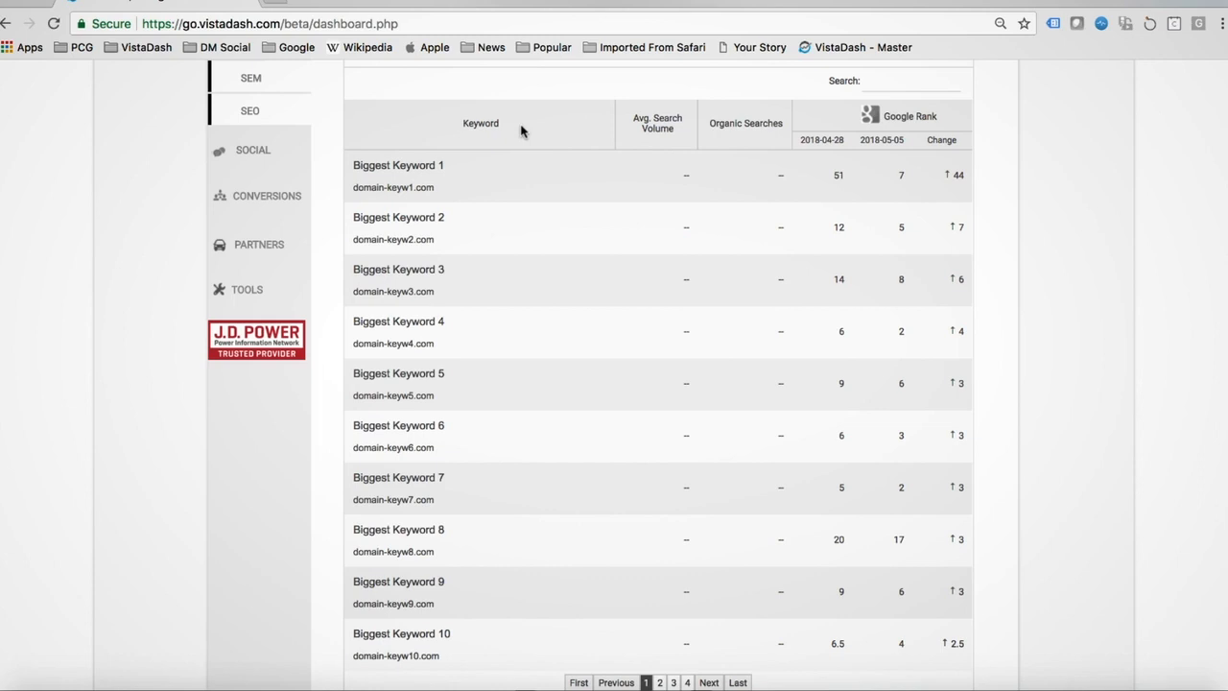
Open the Facebook report under Social Networks and examine the Post Reach chart and Recent Posts table.
{"action": "left_click", "coordinate": [255, 154]}
{"action": "mouse_move", "coordinate": [262, 196]}
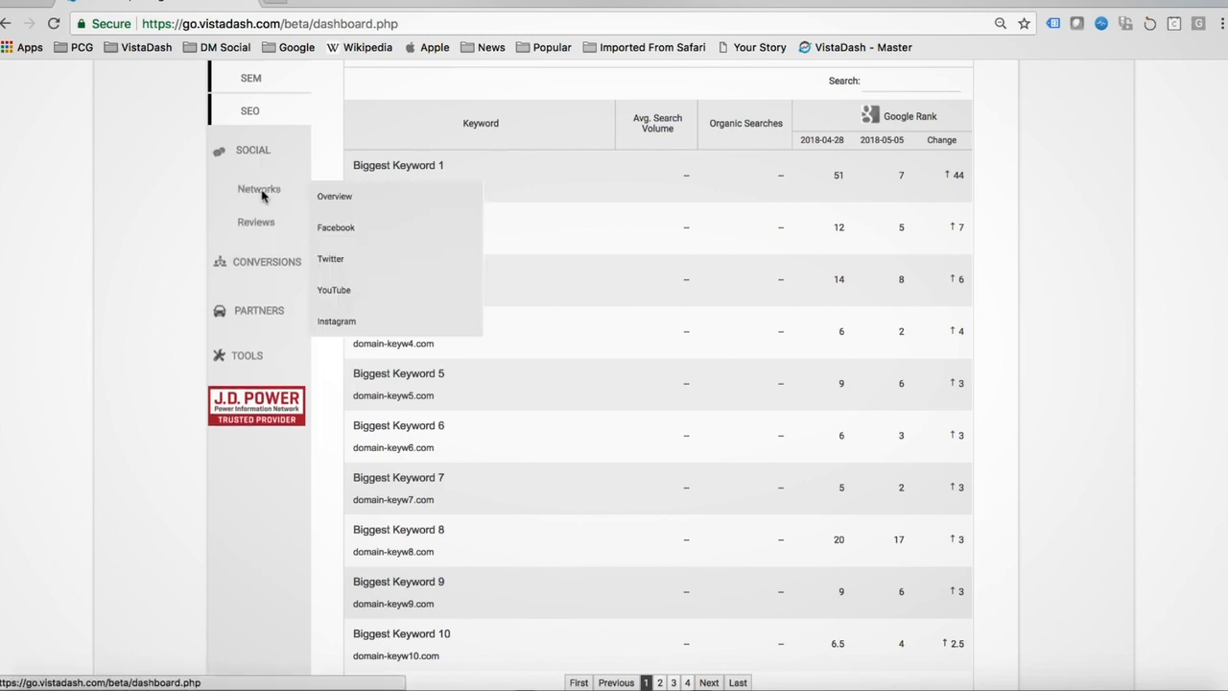
{"action": "left_click", "coordinate": [342, 236]}
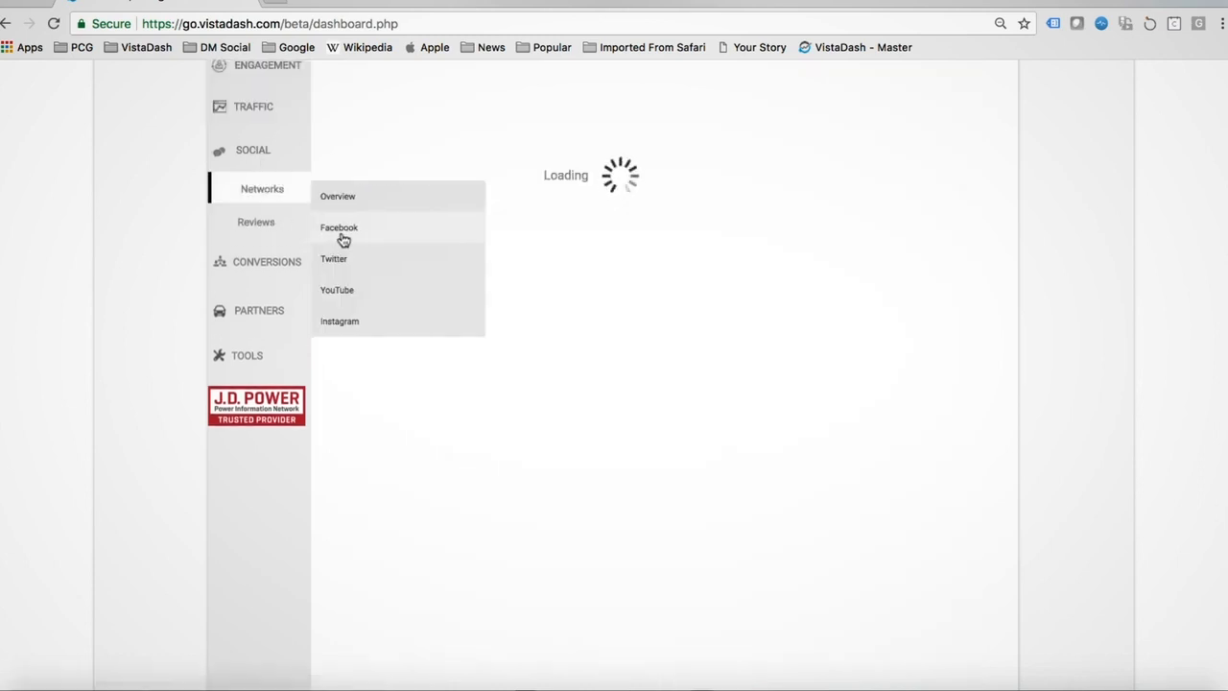
{"action": "scroll", "coordinate": [451, 254], "scroll_direction": "up", "scroll_amount": 3}
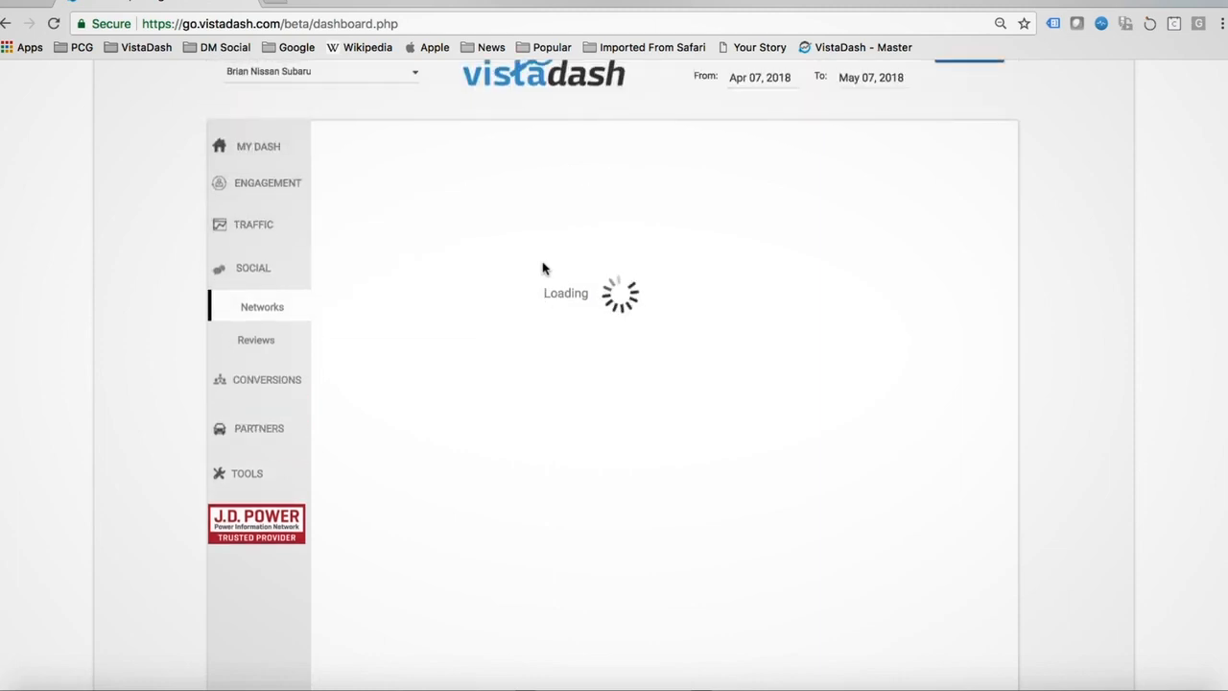
{"action": "mouse_move", "coordinate": [280, 312]}
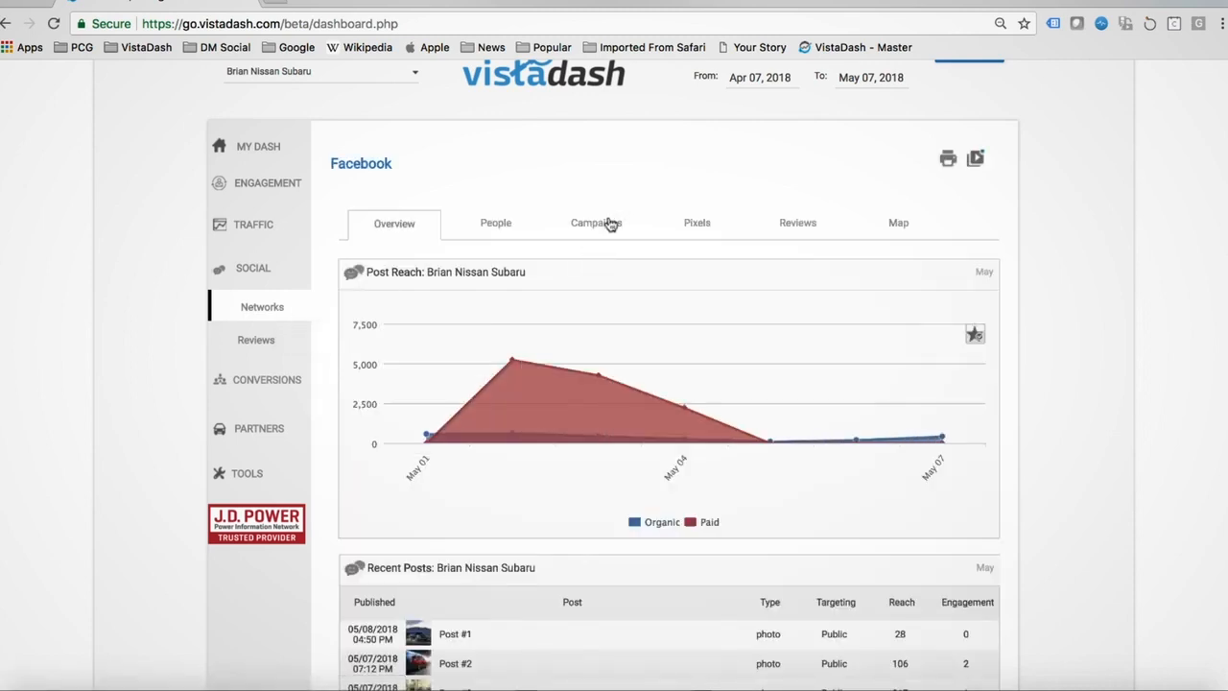
{"action": "scroll", "coordinate": [608, 222], "scroll_direction": "down", "scroll_amount": 3}
{"action": "scroll", "coordinate": [611, 224], "scroll_direction": "down", "scroll_amount": 1}
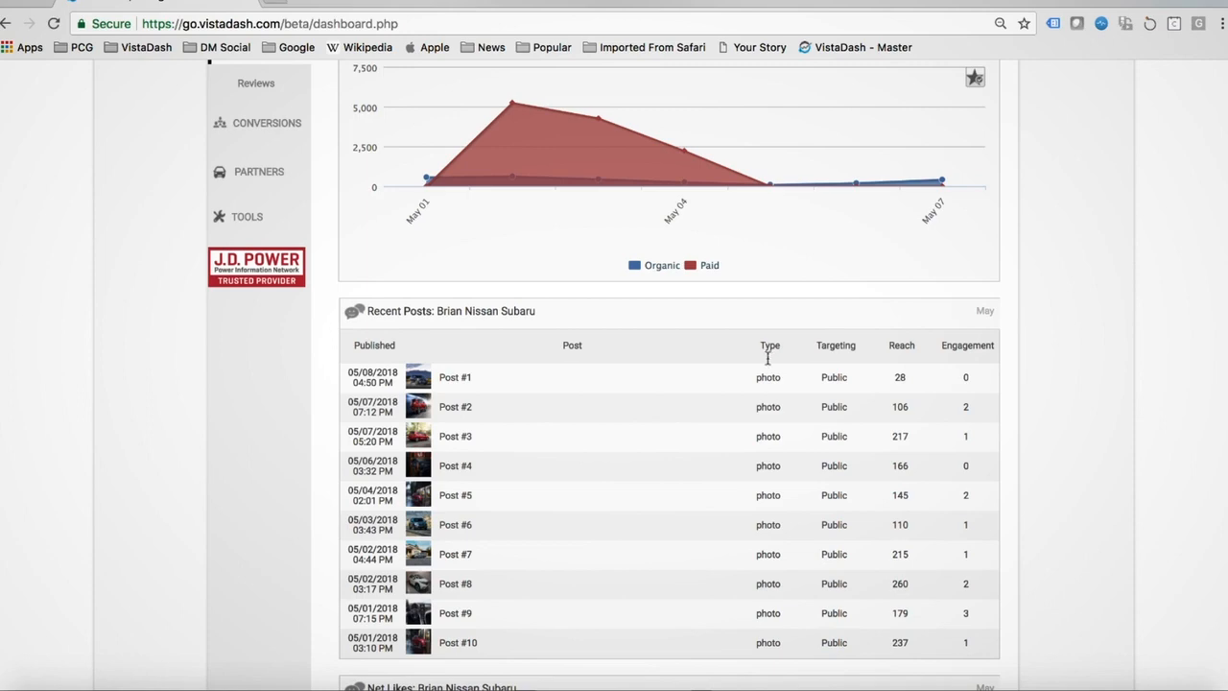
{"action": "scroll", "coordinate": [902, 406], "scroll_direction": "up", "scroll_amount": 3}
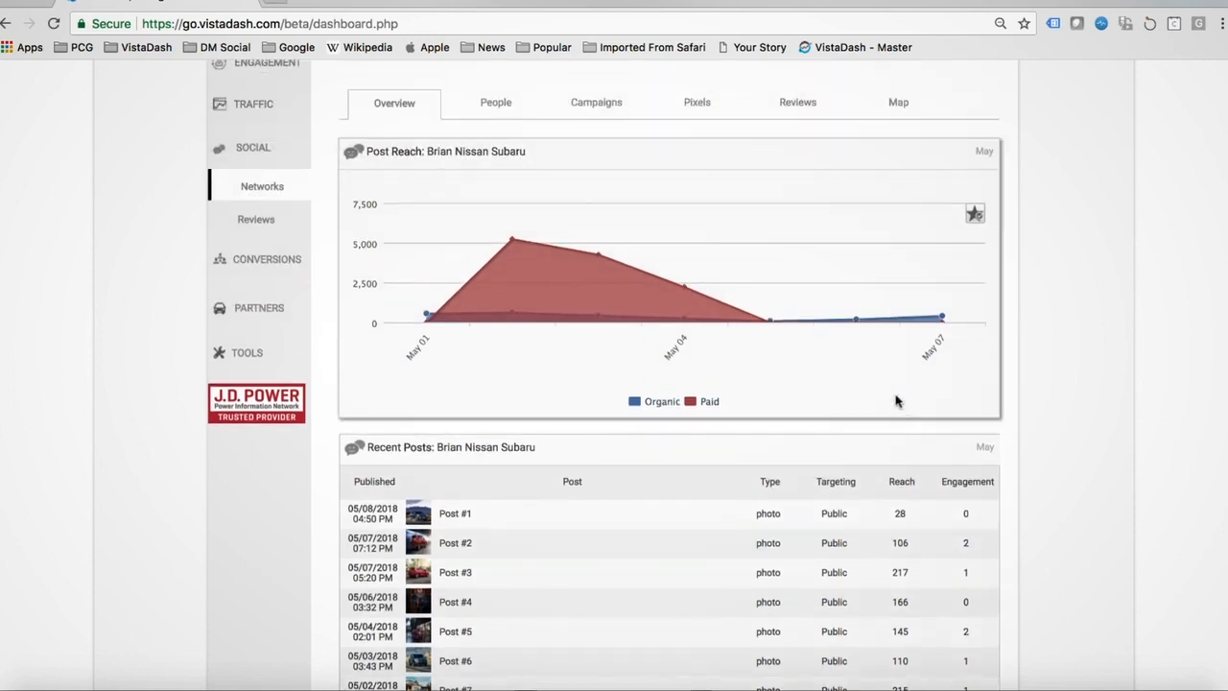
Open the Facebook Campaigns view and examine the Spend vs Clicks chart and the campaign table.
{"action": "left_click", "coordinate": [595, 104]}
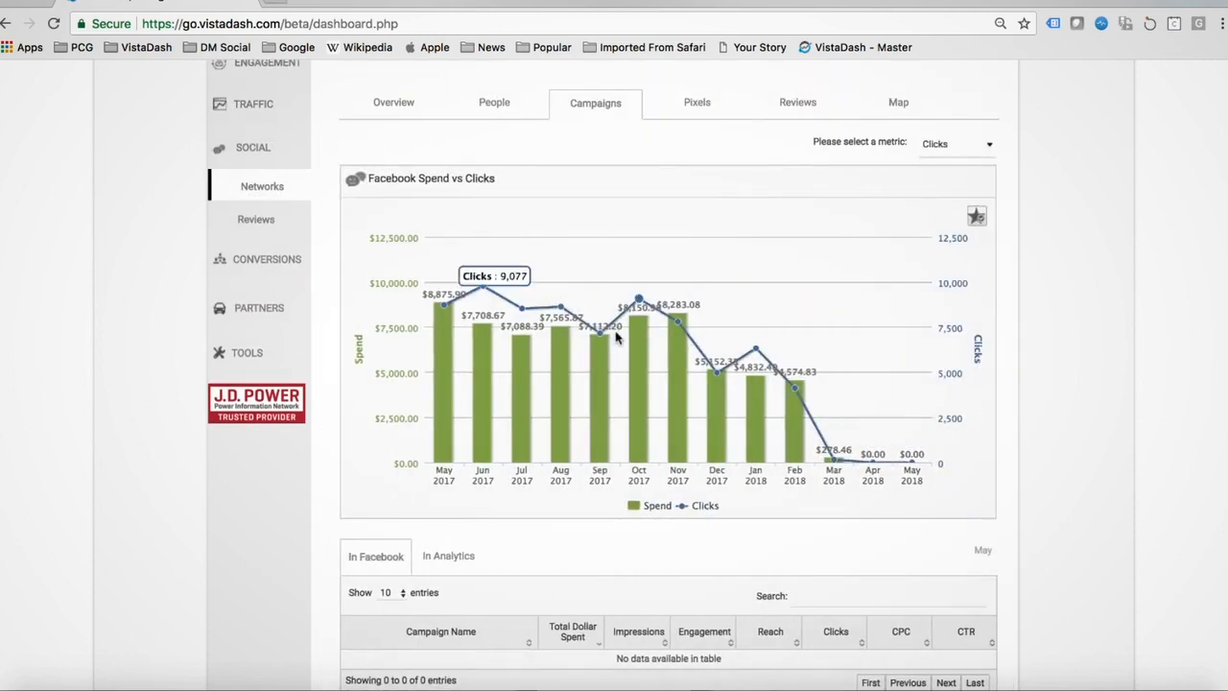
{"action": "scroll", "coordinate": [617, 340], "scroll_direction": "down", "scroll_amount": 2}
{"action": "scroll", "coordinate": [617, 337], "scroll_direction": "up", "scroll_amount": 2}
Open the Leads report under Conversions and examine the leads summary, top vendors and monthly overview charts.
{"action": "left_click", "coordinate": [279, 275]}
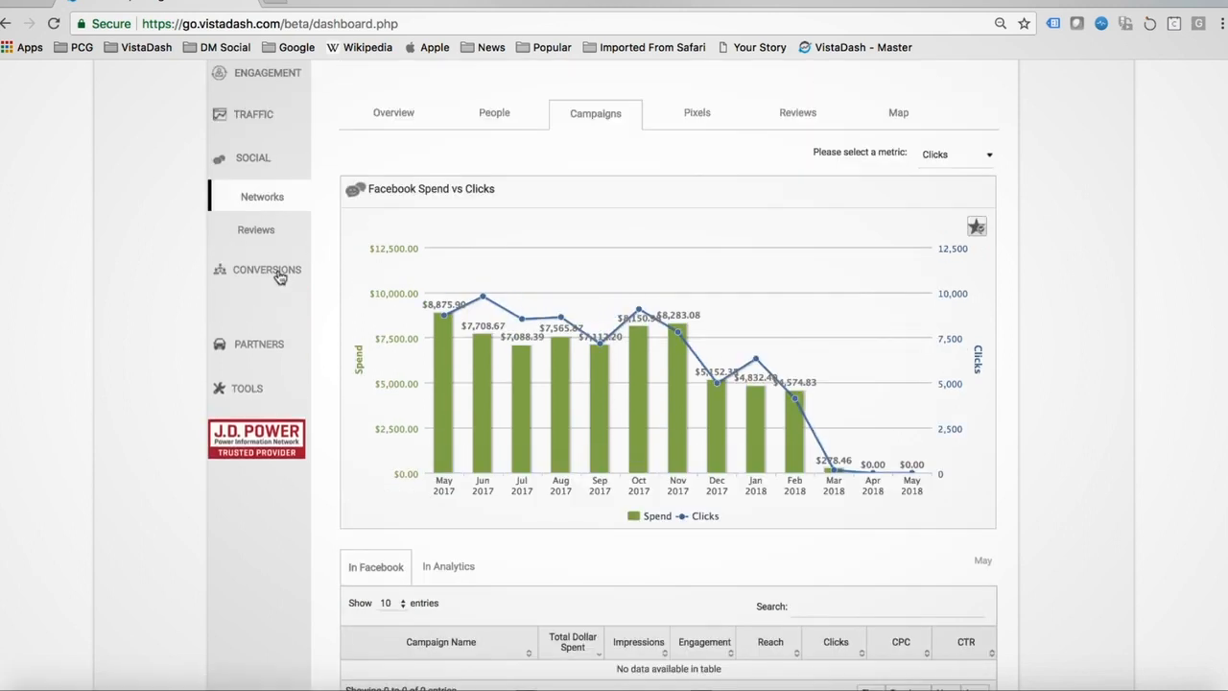
{"action": "left_click", "coordinate": [263, 310]}
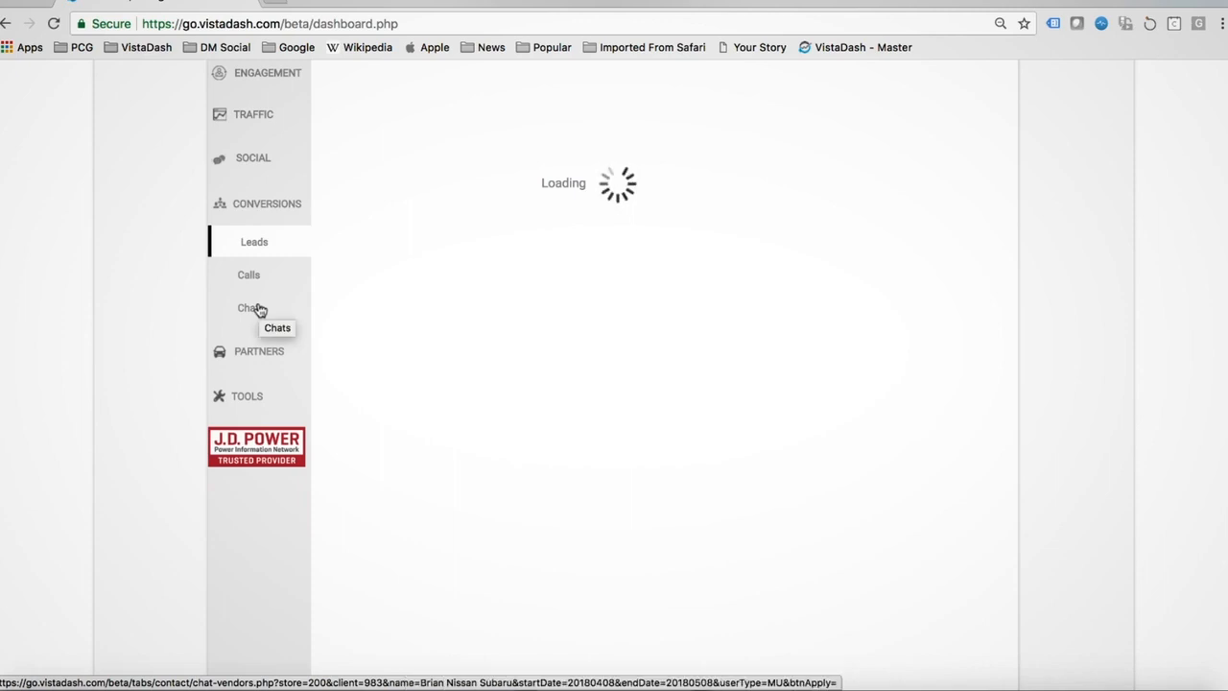
{"action": "scroll", "coordinate": [450, 316], "scroll_direction": "up", "scroll_amount": 2}
{"action": "mouse_move", "coordinate": [278, 336]}
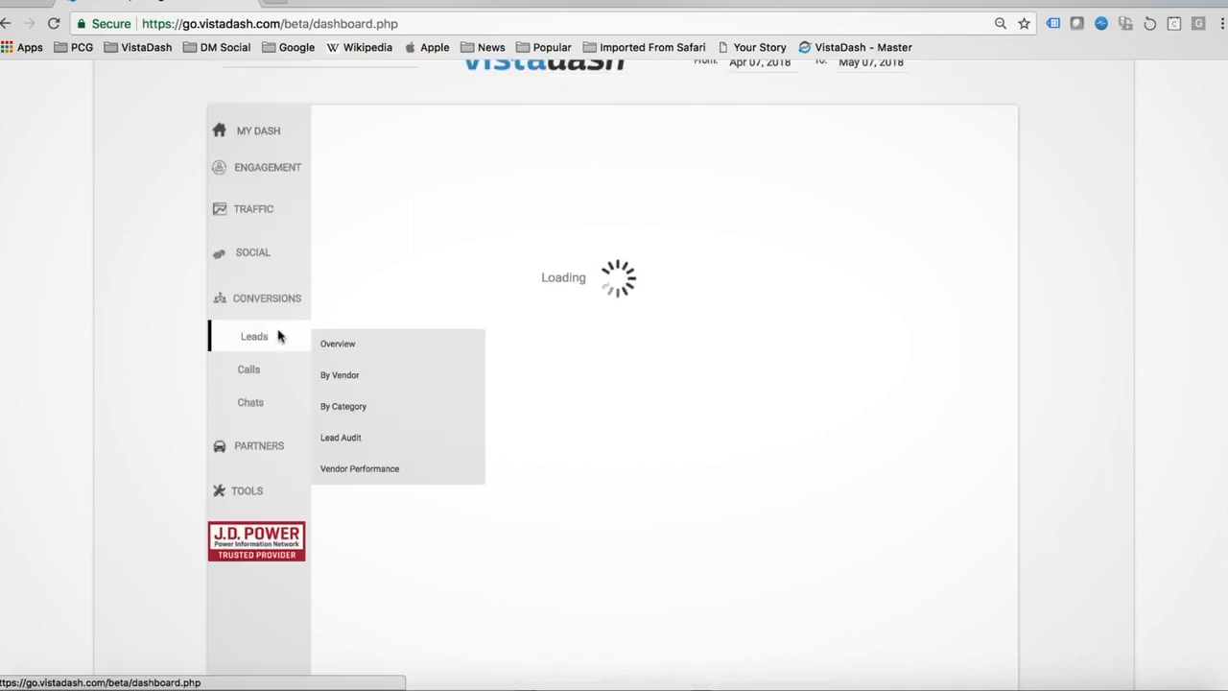
{"action": "scroll", "coordinate": [496, 195], "scroll_direction": "down", "scroll_amount": 3}
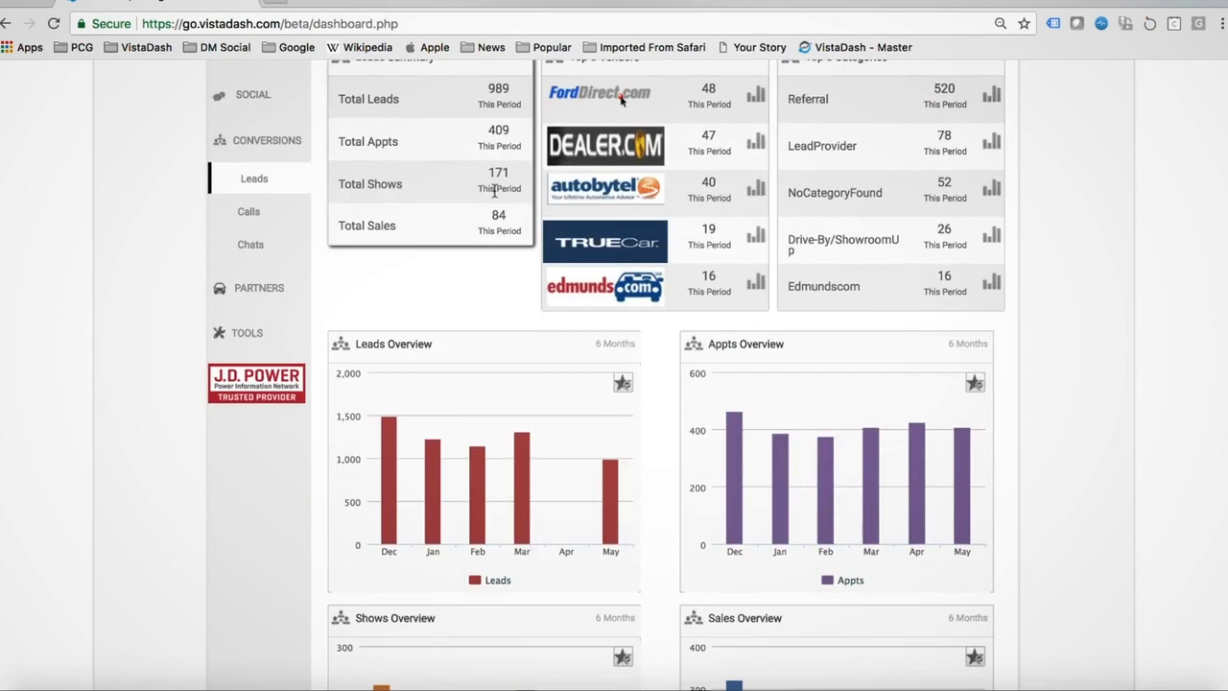
{"action": "scroll", "coordinate": [497, 194], "scroll_direction": "down", "scroll_amount": 3}
{"action": "scroll", "coordinate": [298, 314], "scroll_direction": "up", "scroll_amount": 5}
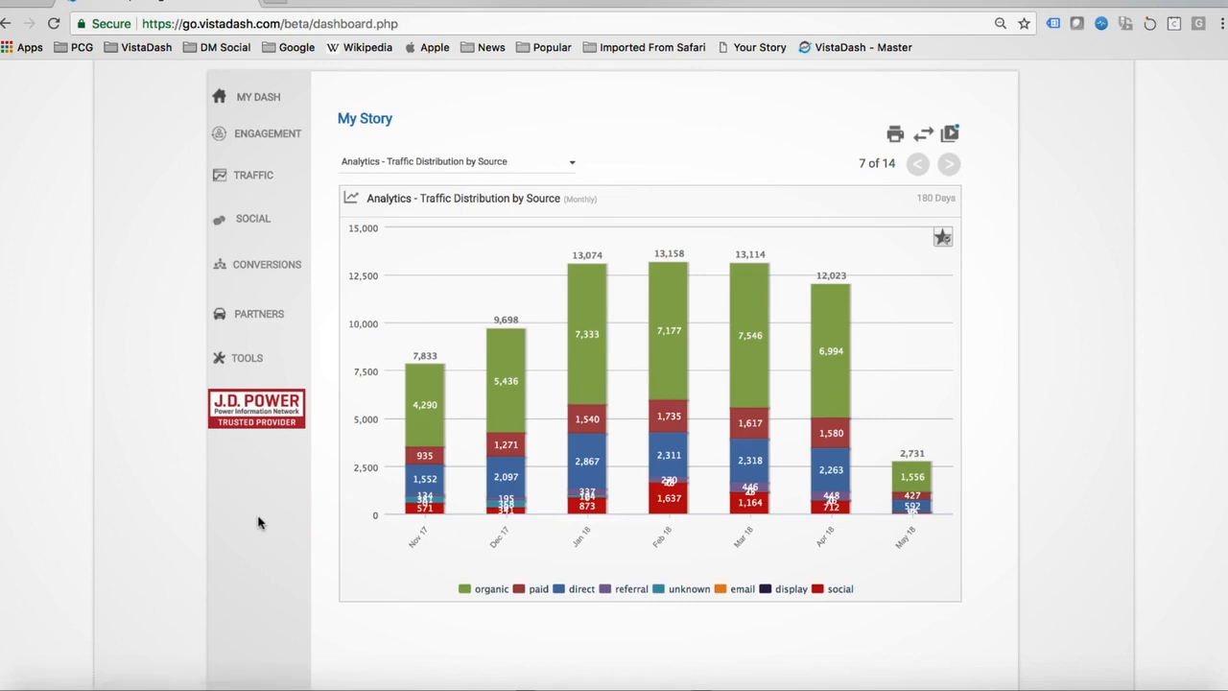
Open the J.D. Power report and examine the DMA Brand Insights, Purchase Insights, Top 10 New and Top 10 Used tables.
{"action": "left_click", "coordinate": [264, 409]}
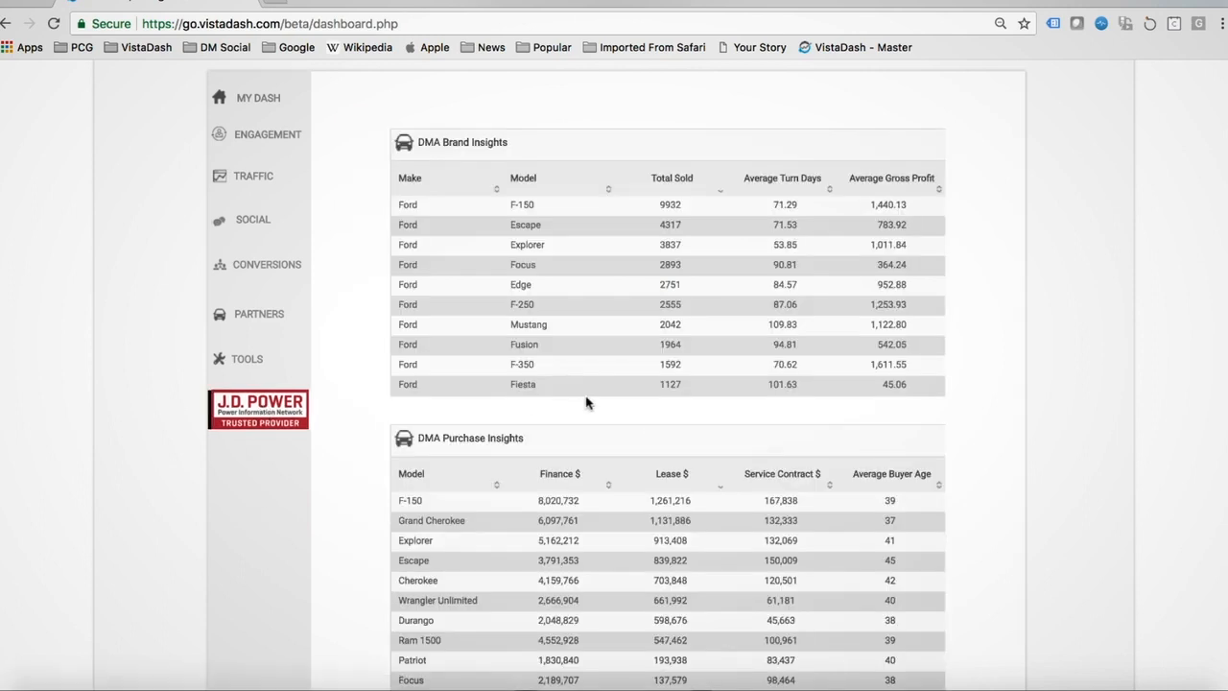
{"action": "scroll", "coordinate": [587, 403], "scroll_direction": "down", "scroll_amount": 1}
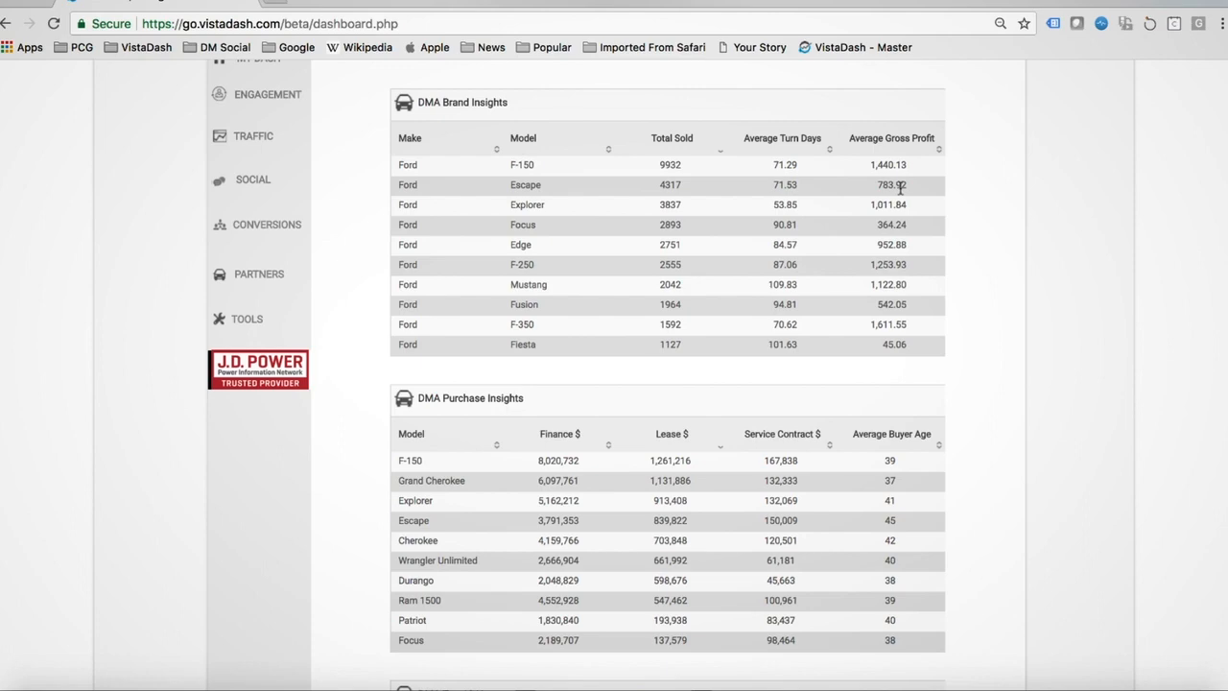
{"action": "scroll", "coordinate": [893, 189], "scroll_direction": "down", "scroll_amount": 3}
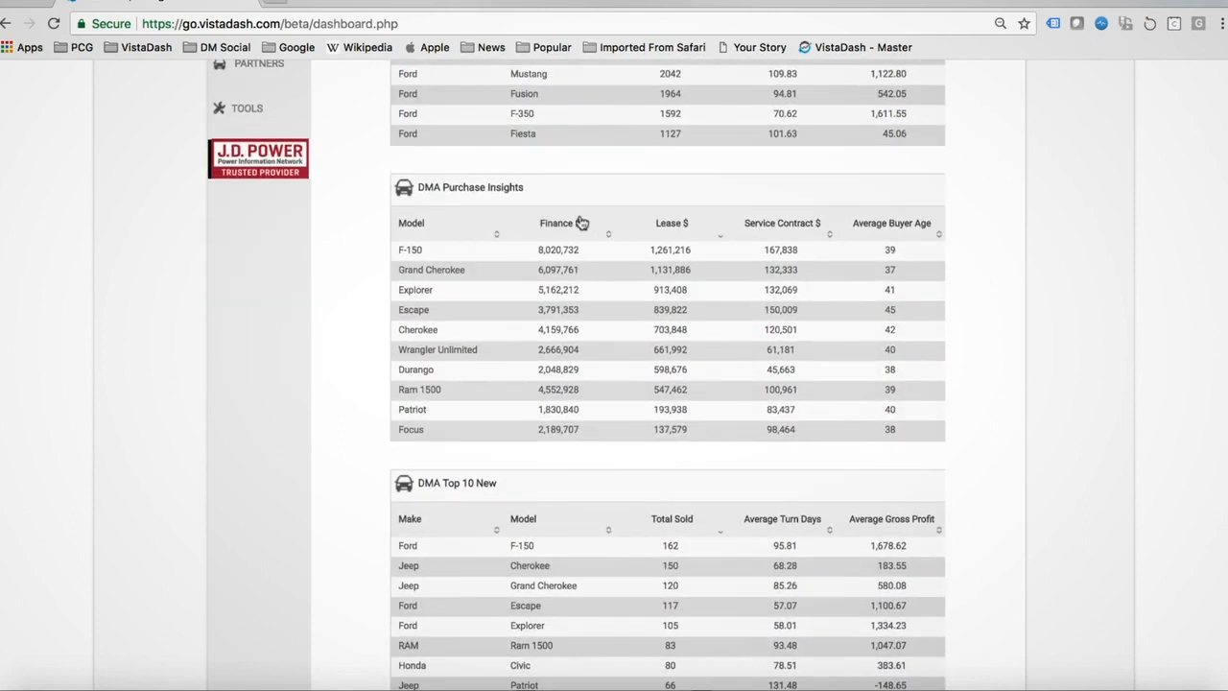
{"action": "scroll", "coordinate": [582, 223], "scroll_direction": "down", "scroll_amount": 1}
{"action": "scroll", "coordinate": [503, 393], "scroll_direction": "down", "scroll_amount": 2}
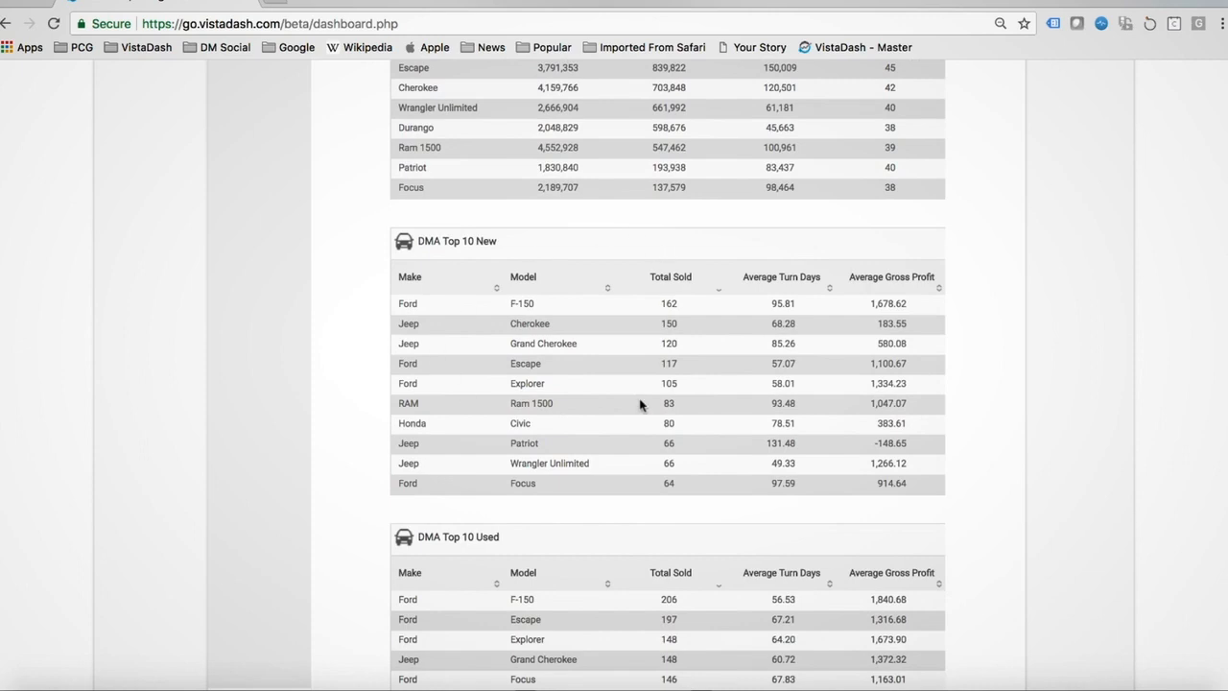
{"action": "scroll", "coordinate": [524, 384], "scroll_direction": "down", "scroll_amount": 2}
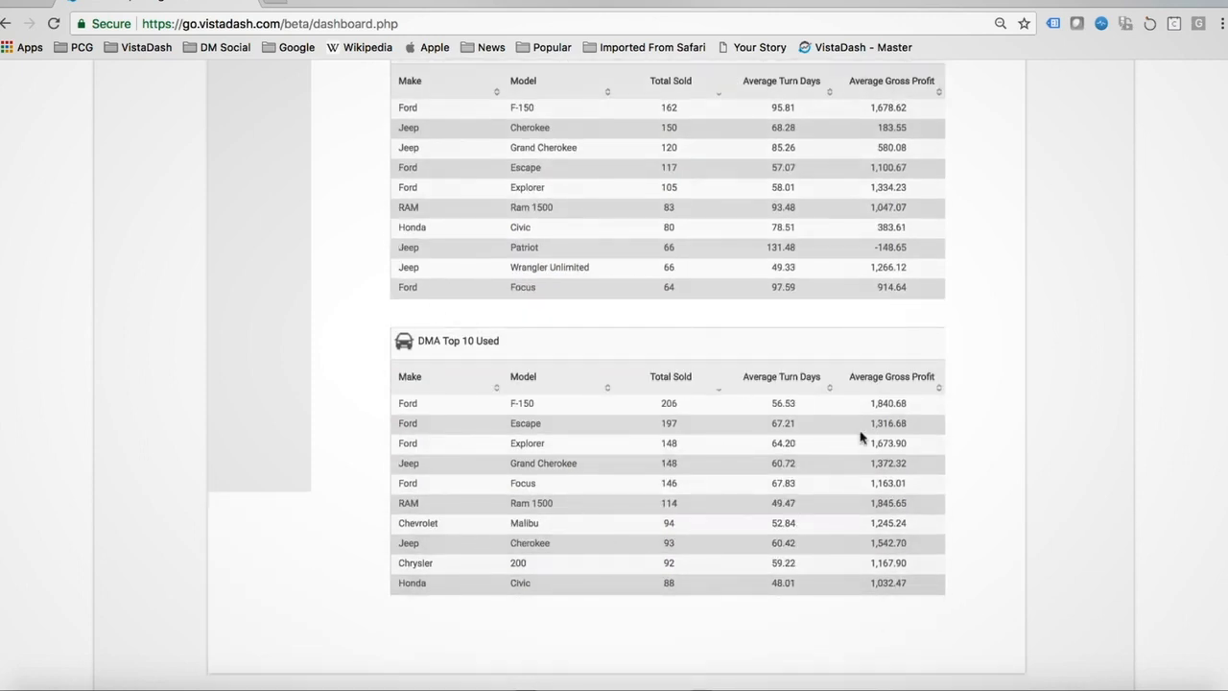
{"action": "scroll", "coordinate": [844, 449], "scroll_direction": "up", "scroll_amount": 4}
{"action": "scroll", "coordinate": [844, 449], "scroll_direction": "up", "scroll_amount": 4}
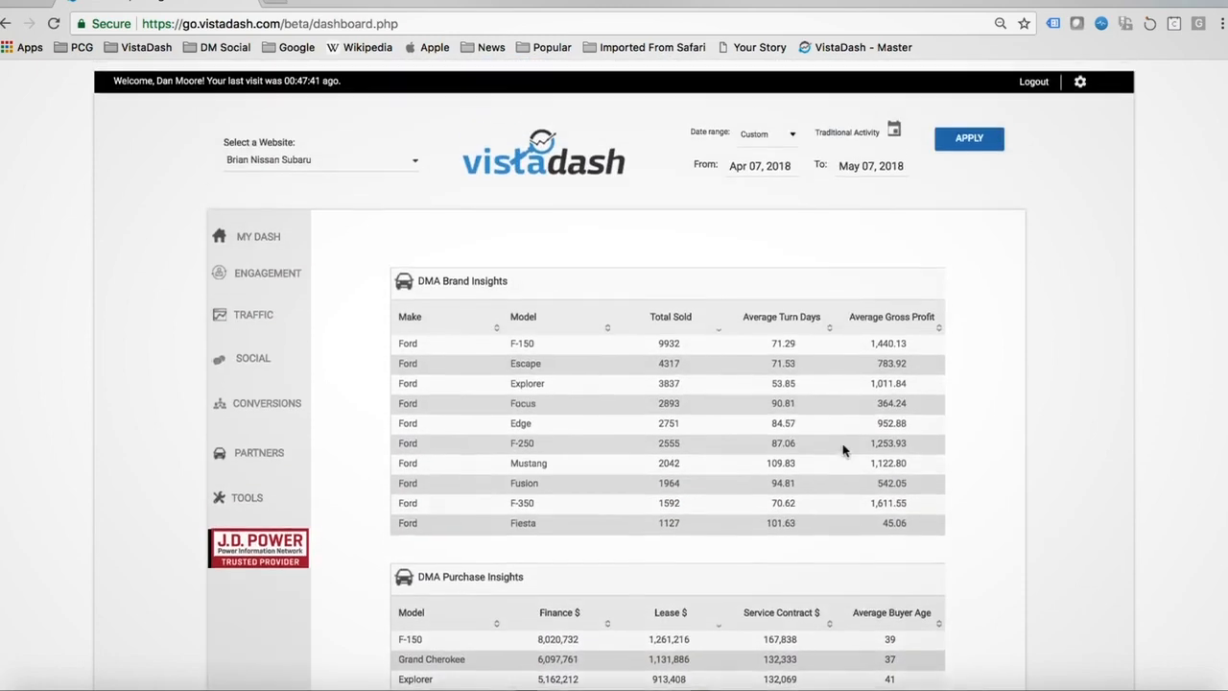